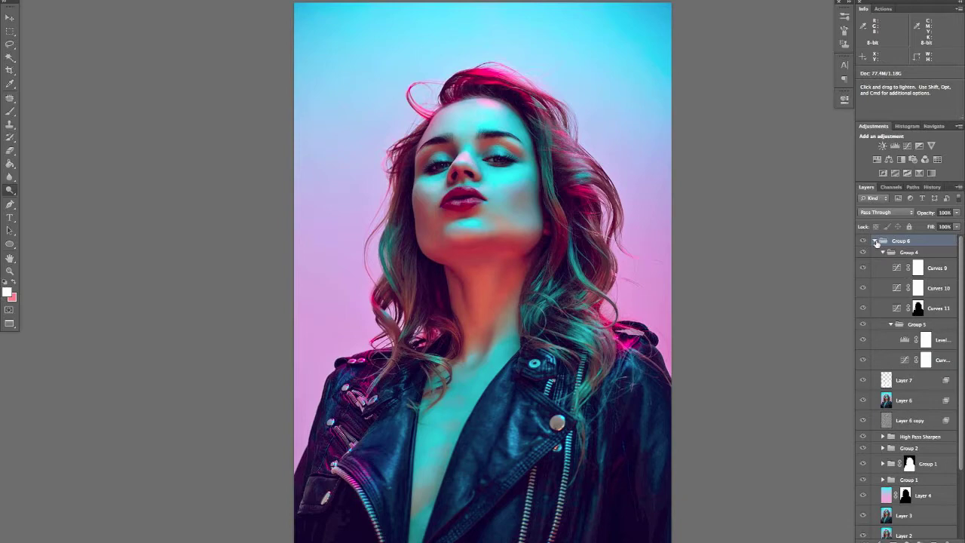
- Collapse and hide the Group 6 retouching layers, and select the Background layer
{"action": "left_click", "coordinate": [874, 240]}
{"action": "left_click", "coordinate": [863, 240]}
{"action": "left_click", "coordinate": [903, 258]}
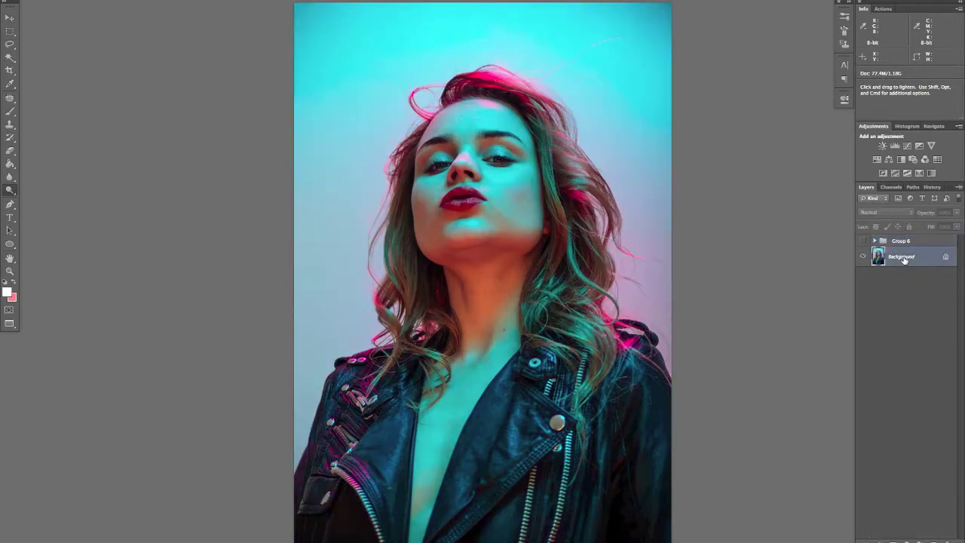
- Examine the backdrop around the model's head and in the upper corners for uneven tones and stray hairs
{"action": "key", "text": "super+plus"}
{"action": "key", "text": "super+plus"}
{"action": "key", "text": "space"}
{"action": "left_click_drag", "start_coordinate": [728, 209], "coordinate": [699, 342]}
{"action": "left_click_drag", "start_coordinate": [695, 238], "coordinate": [706, 353]}
{"action": "left_click_drag", "start_coordinate": [711, 262], "coordinate": [700, 307]}
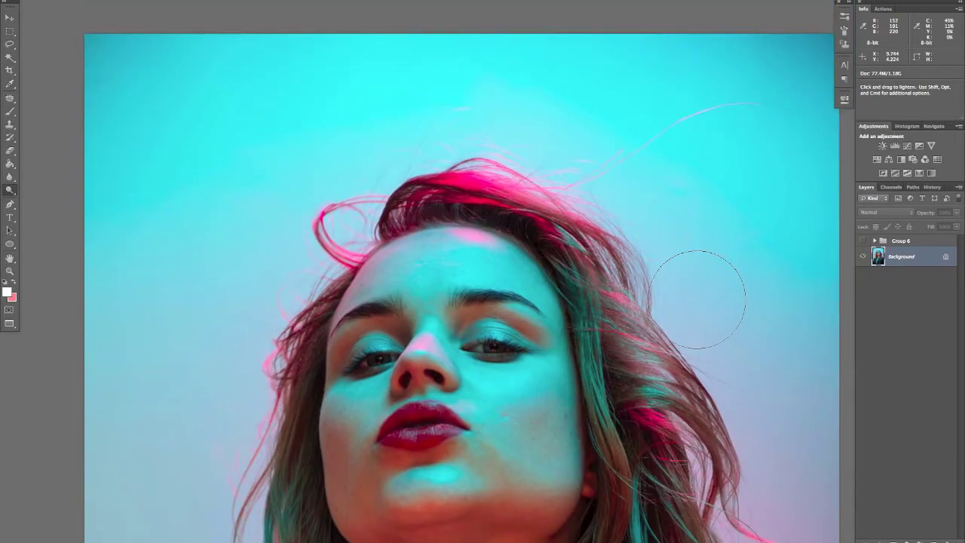
{"action": "key", "text": "space"}
{"action": "left_click_drag", "start_coordinate": [176, 129], "coordinate": [362, 171]}
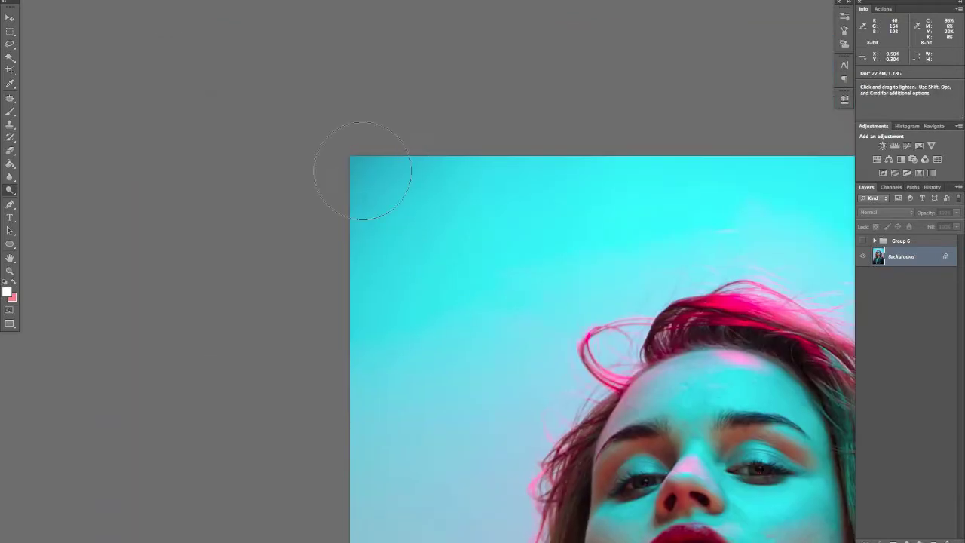
{"action": "key", "text": "space"}
{"action": "left_click_drag", "start_coordinate": [532, 241], "coordinate": [339, 132]}
{"action": "left_click_drag", "start_coordinate": [387, 172], "coordinate": [393, 160]}
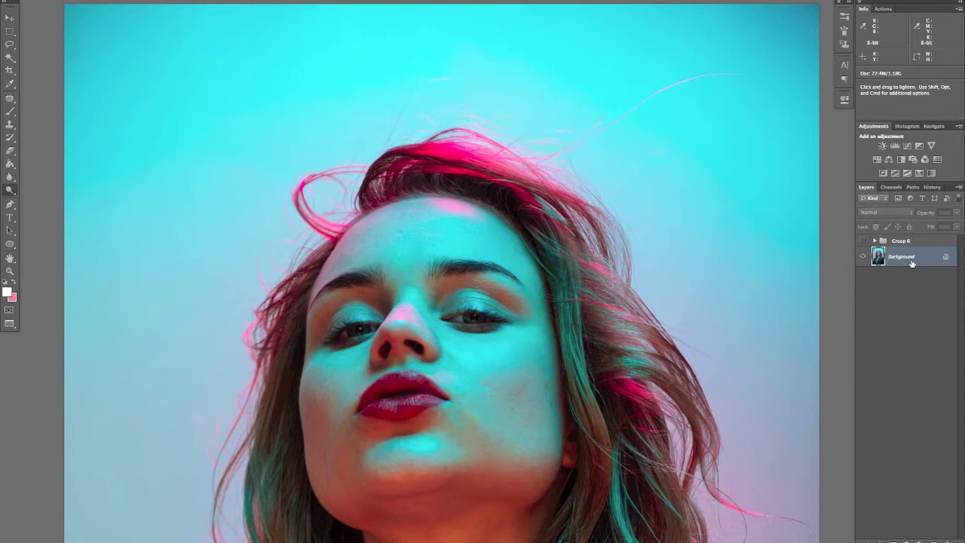
- Add a Black & White adjustment and a Curves adjustment set to Multiply above the Background layer
{"action": "left_click", "coordinate": [901, 159]}
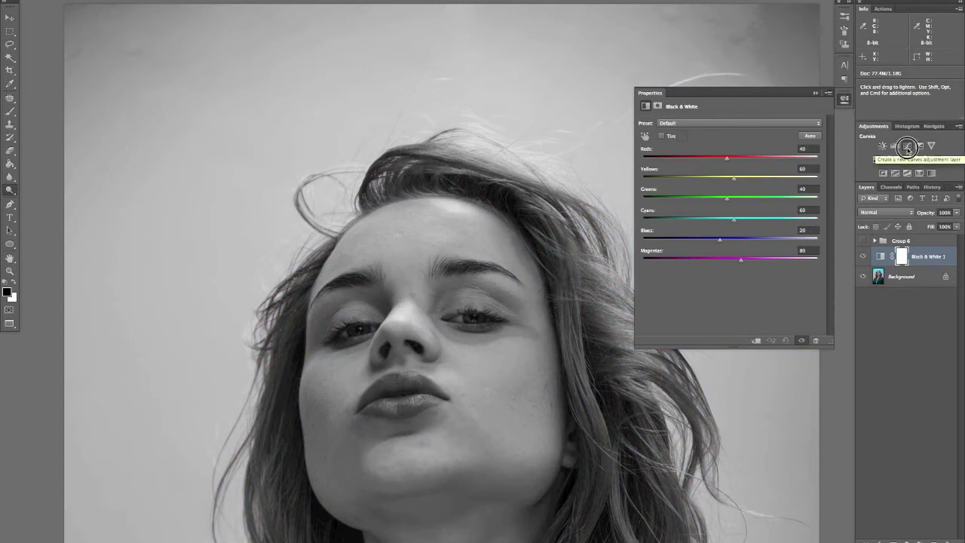
{"action": "left_click", "coordinate": [907, 145]}
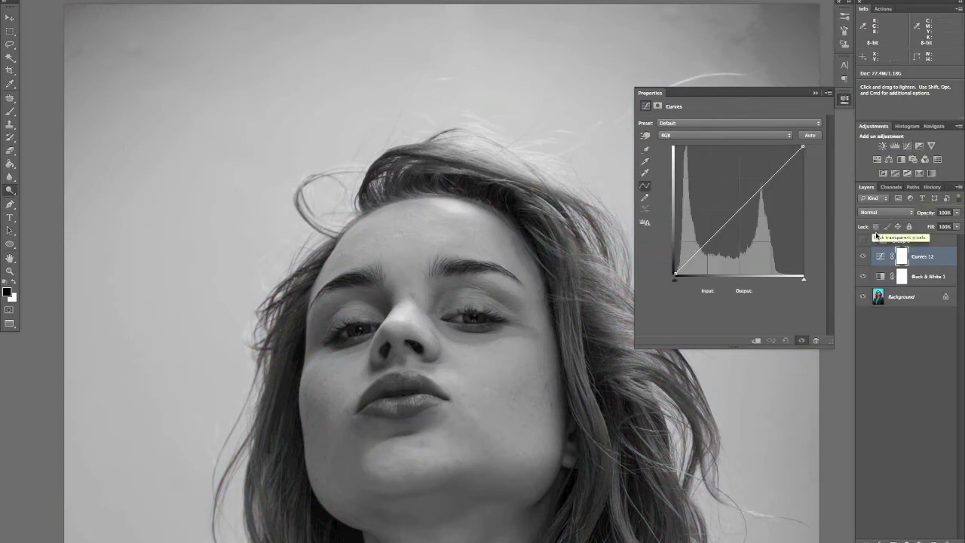
{"action": "left_click", "coordinate": [884, 213]}
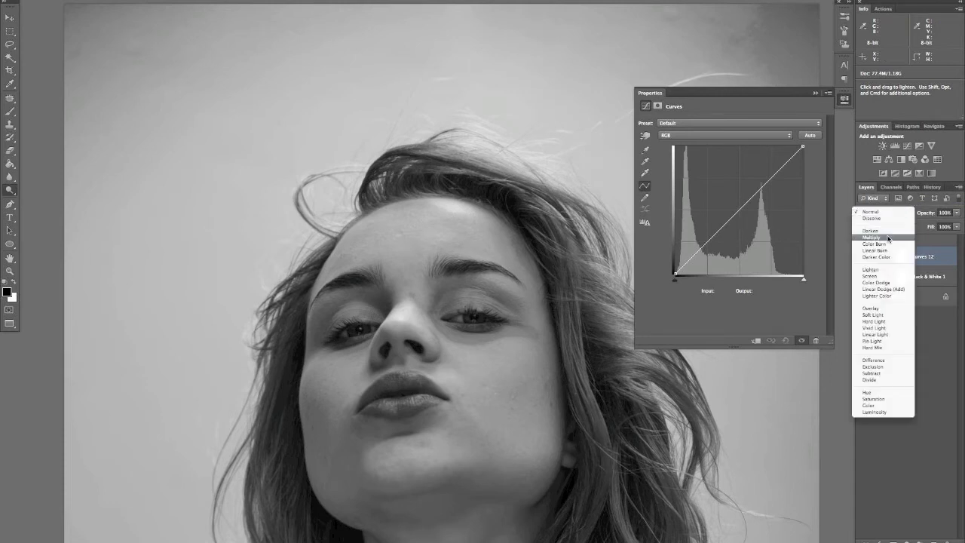
{"action": "left_click", "coordinate": [888, 238]}
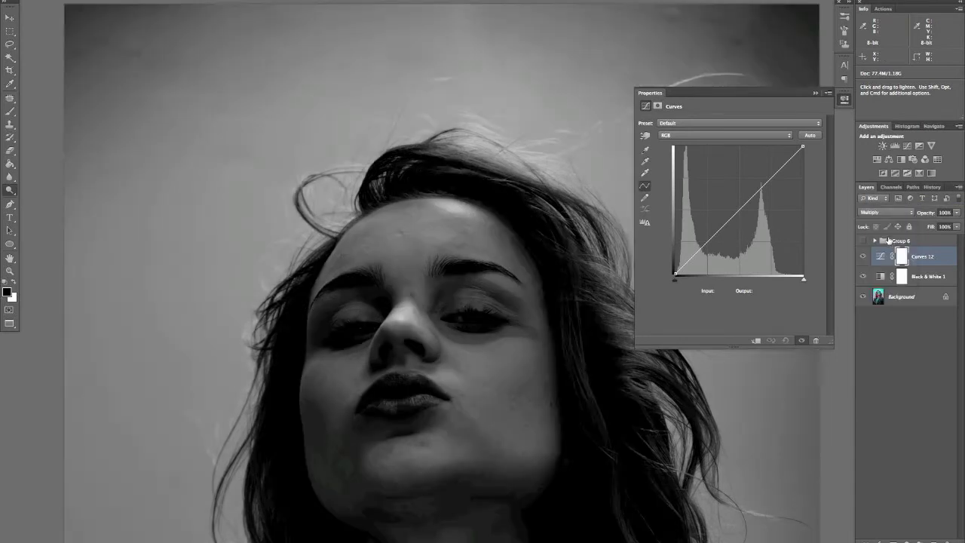
{"action": "left_click", "coordinate": [844, 100]}
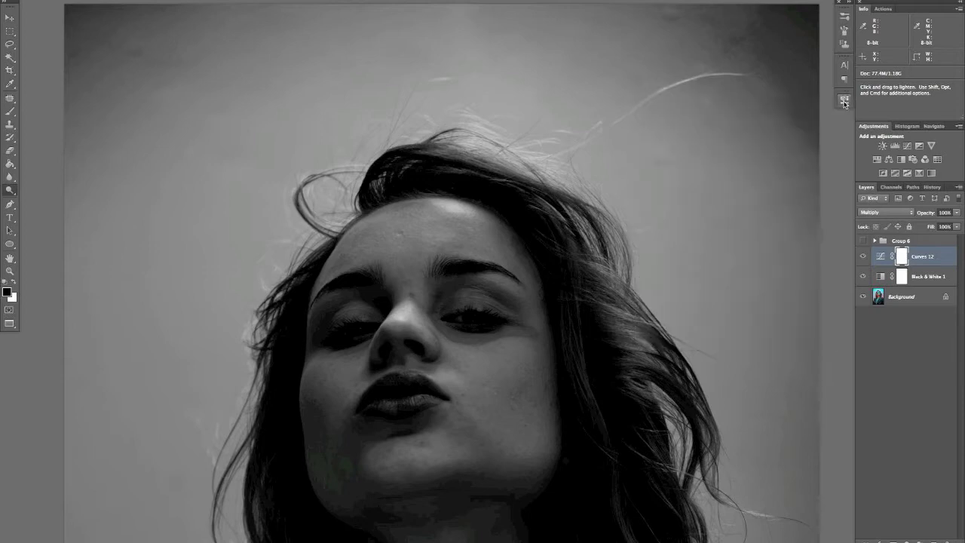
- Patch the uneven blotch on the Background layer's backdrop to the right of the hair, below the stray strand
{"action": "left_click", "coordinate": [882, 299]}
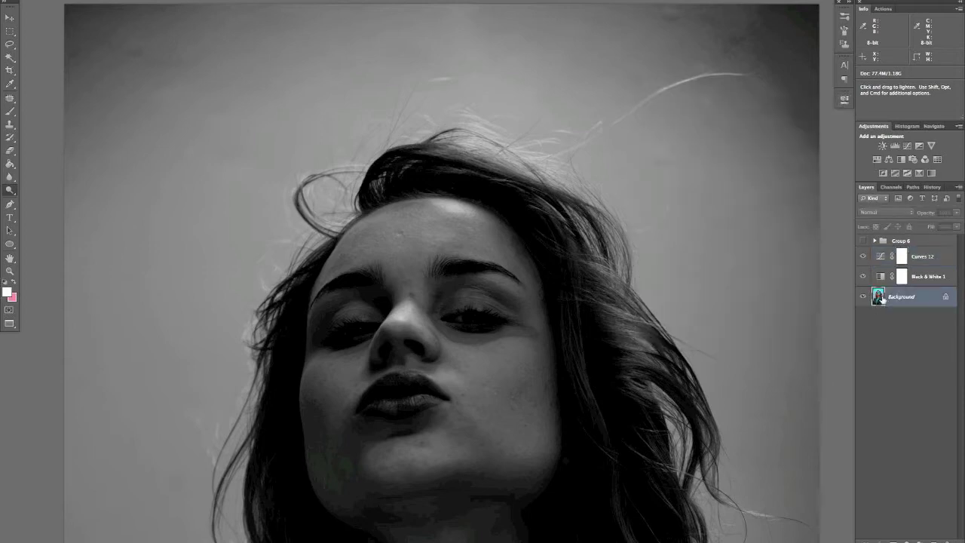
{"action": "left_click_drag", "start_coordinate": [711, 171], "coordinate": [681, 266]}
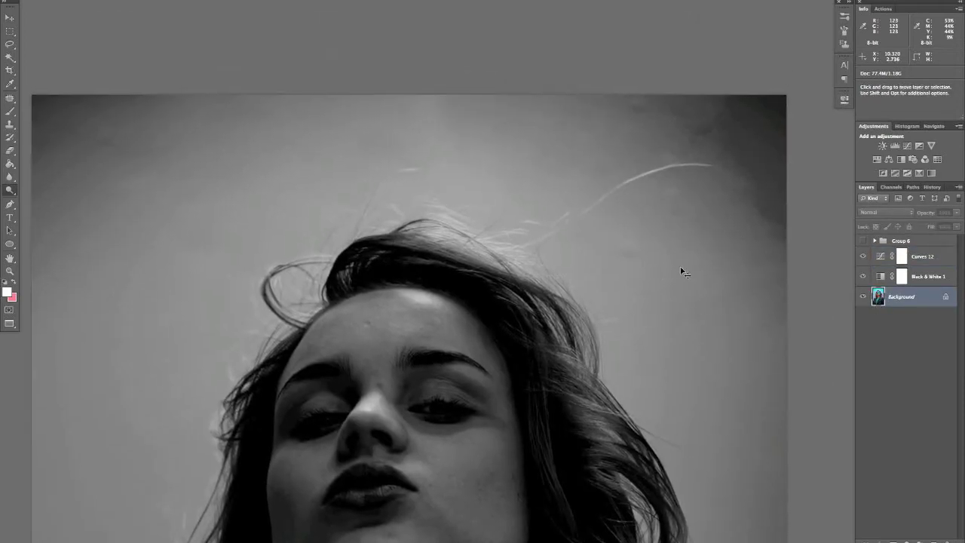
{"action": "key", "text": "super+plus"}
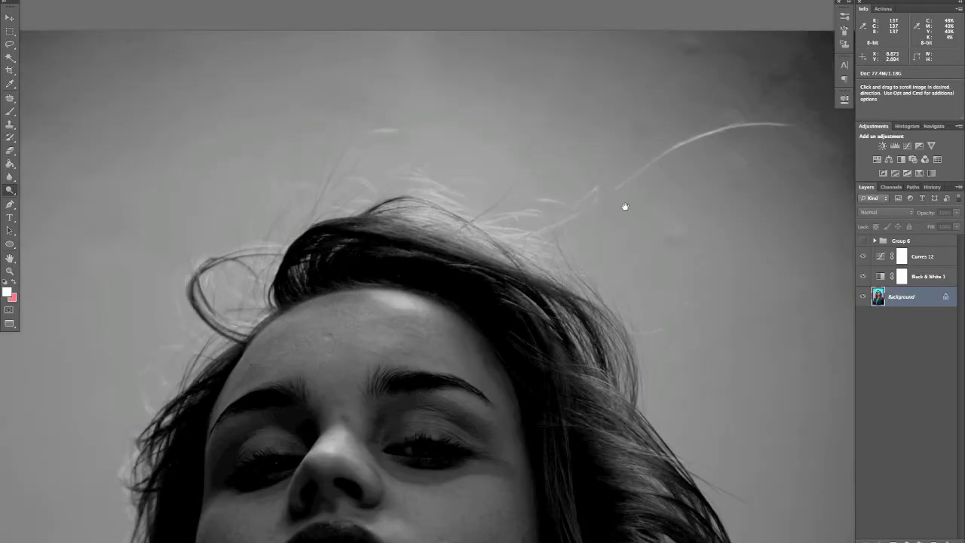
{"action": "left_click_drag", "start_coordinate": [624, 204], "coordinate": [562, 224]}
{"action": "key", "text": "j"}
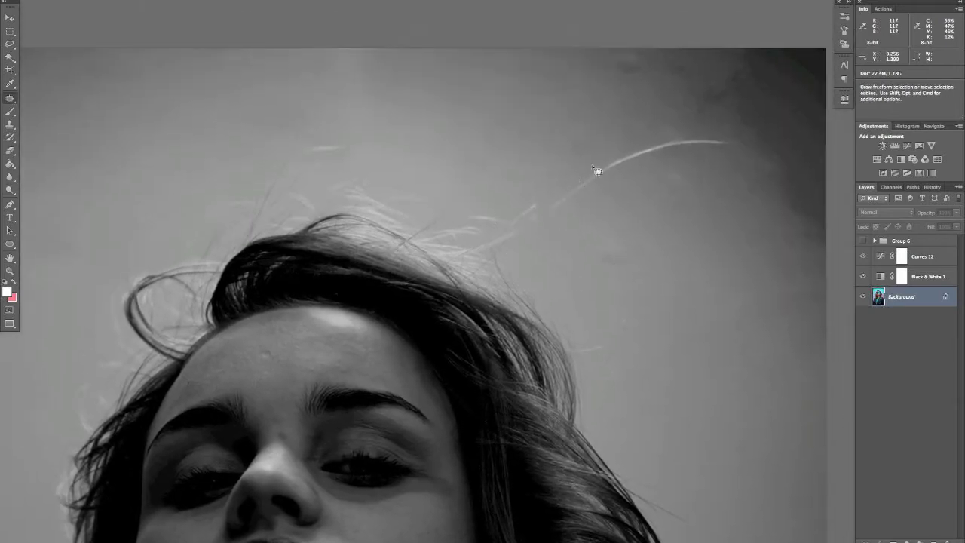
{"action": "mouse_move", "coordinate": [585, 132]}
{"action": "left_mouse_down"}
{"action": "mouse_move", "coordinate": [563, 157]}
{"action": "mouse_move", "coordinate": [587, 161]}
{"action": "mouse_move", "coordinate": [595, 128]}
{"action": "mouse_move", "coordinate": [587, 140]}
{"action": "mouse_move", "coordinate": [649, 280]}
{"action": "left_mouse_up"}
{"action": "scroll", "coordinate": [641, 252], "scroll_direction": "down", "scroll_amount": 3}
{"action": "key", "text": "super+d"}
{"action": "mouse_move", "coordinate": [588, 134]}
{"action": "left_mouse_down"}
{"action": "mouse_move", "coordinate": [577, 166]}
{"action": "mouse_move", "coordinate": [611, 150]}
{"action": "mouse_move", "coordinate": [614, 133]}
{"action": "left_mouse_up"}
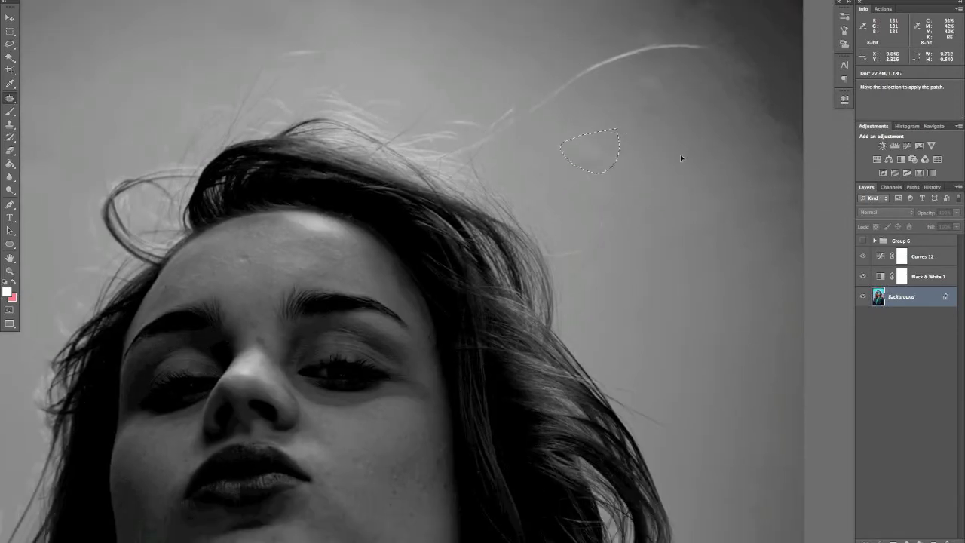
- Patch the uneven backdrop area to the left of the model's long hair strands
{"action": "left_click_drag", "start_coordinate": [577, 194], "coordinate": [696, 189]}
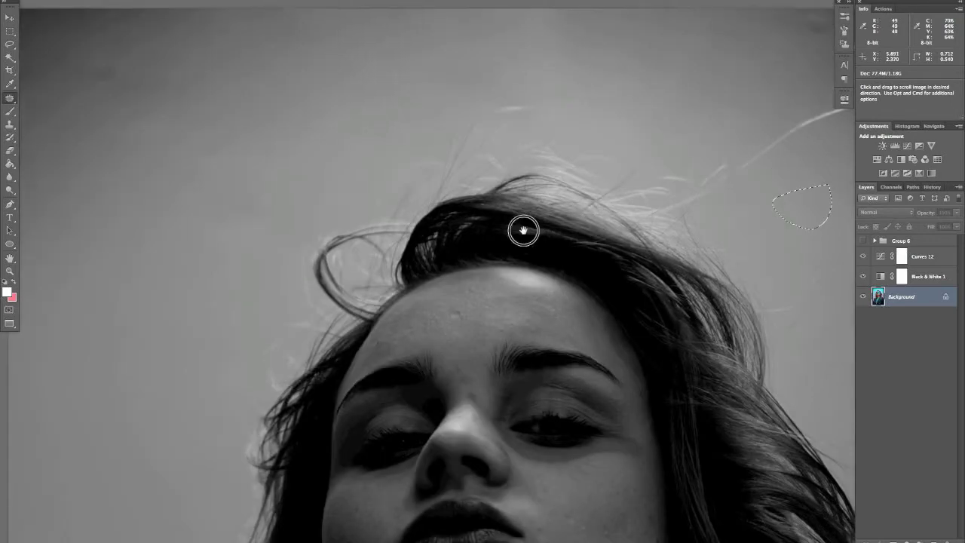
{"action": "scroll", "coordinate": [475, 175], "scroll_direction": "down", "scroll_amount": 10}
{"action": "scroll", "coordinate": [475, 176], "scroll_direction": "left", "scroll_amount": 5}
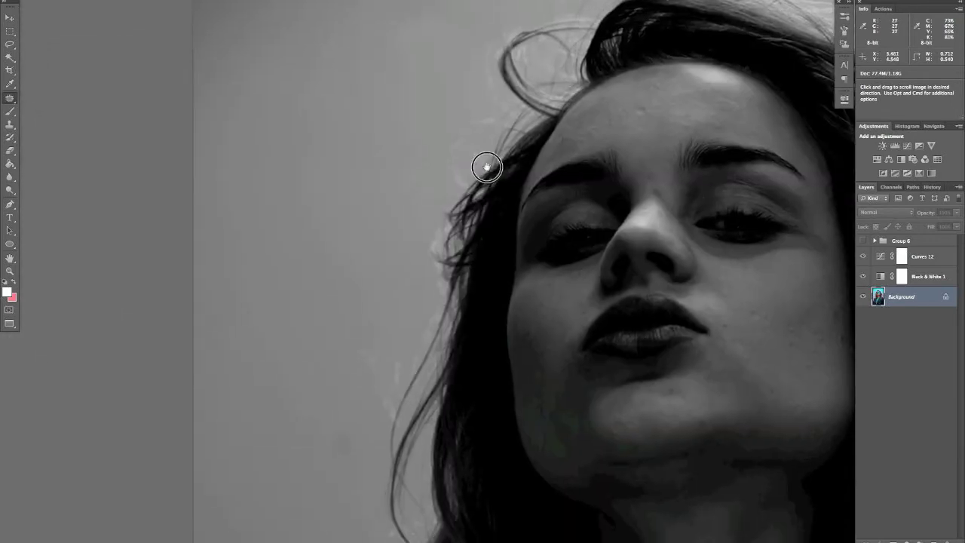
{"action": "scroll", "coordinate": [483, 139], "scroll_direction": "down", "scroll_amount": 3}
{"action": "scroll", "coordinate": [482, 139], "scroll_direction": "left", "scroll_amount": 2}
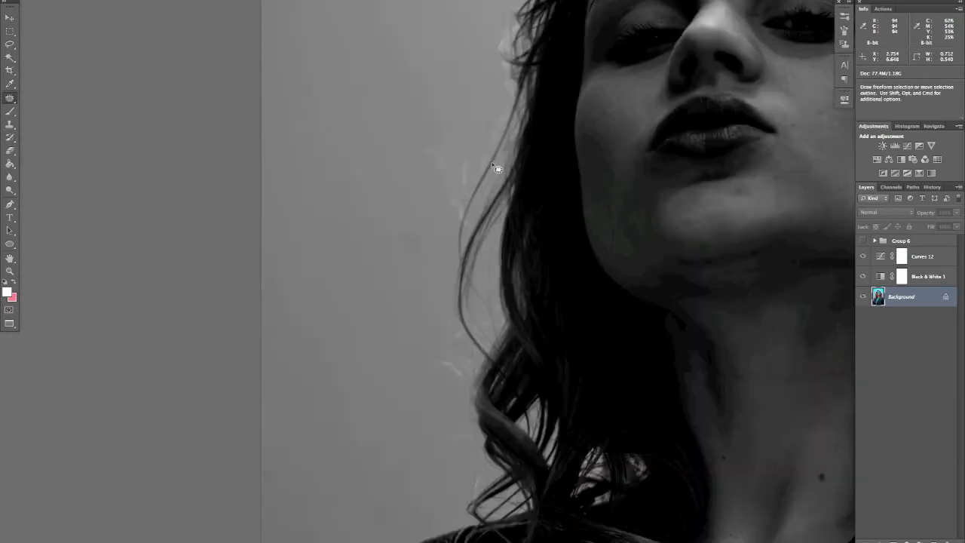
{"action": "mouse_move", "coordinate": [430, 224]}
{"action": "left_mouse_down"}
{"action": "mouse_move", "coordinate": [481, 208]}
{"action": "mouse_move", "coordinate": [459, 242]}
{"action": "mouse_move", "coordinate": [476, 229]}
{"action": "mouse_move", "coordinate": [469, 211]}
{"action": "mouse_move", "coordinate": [446, 205]}
{"action": "mouse_move", "coordinate": [425, 181]}
{"action": "mouse_move", "coordinate": [407, 196]}
{"action": "mouse_move", "coordinate": [402, 236]}
{"action": "left_mouse_up"}
{"action": "scroll", "coordinate": [413, 249], "scroll_direction": "down", "scroll_amount": 5}
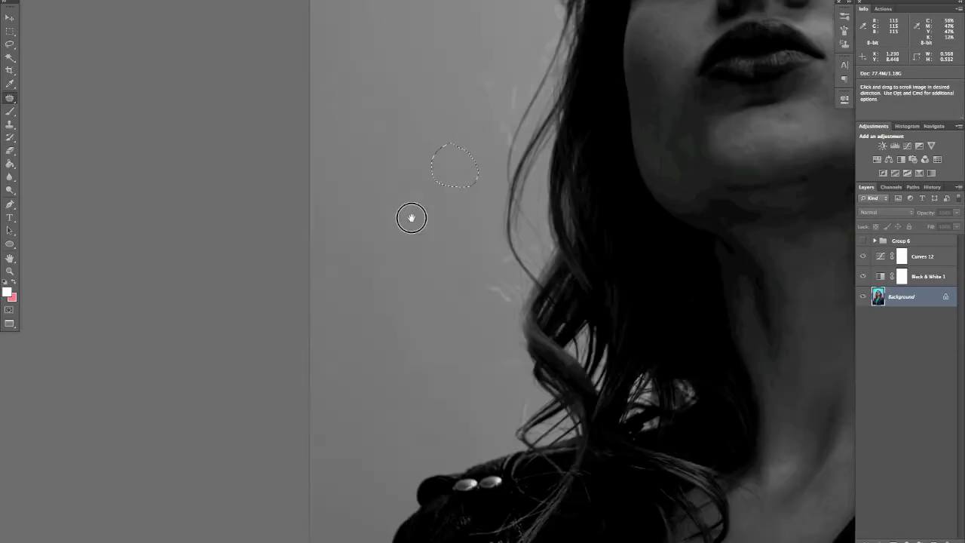
- Hide and show the Curves and Black & White layers again to compare the backdrop in color and monochrome
{"action": "left_click_drag", "start_coordinate": [425, 329], "coordinate": [381, 313]}
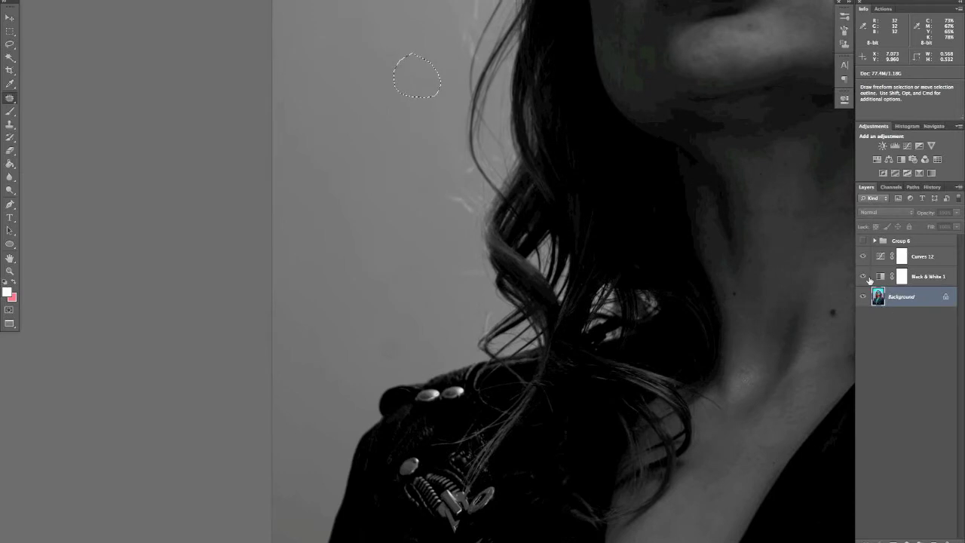
{"action": "left_click_drag", "start_coordinate": [863, 257], "coordinate": [863, 276]}
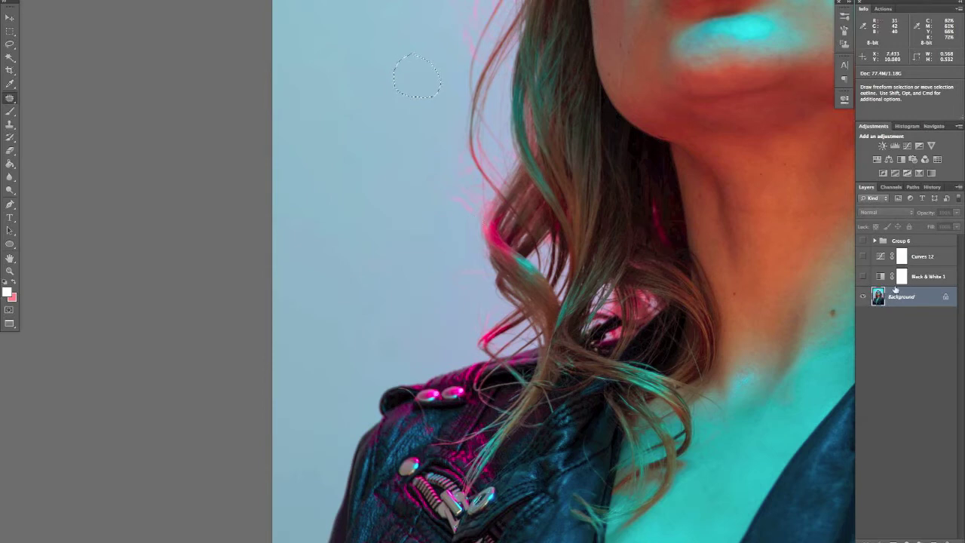
{"action": "left_click_drag", "start_coordinate": [862, 257], "coordinate": [862, 275]}
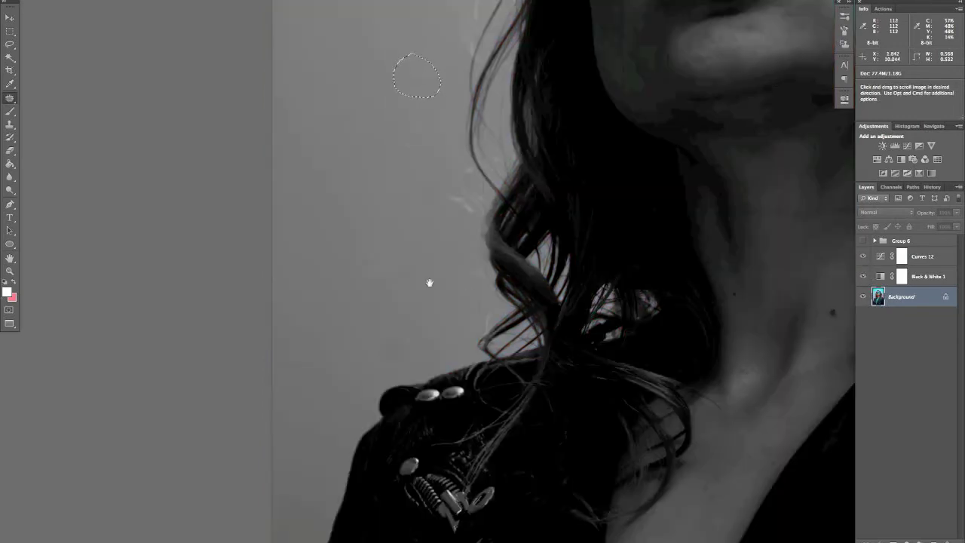
- Patch the dark spot on the backdrop just above the jacket's left shoulder and clear the selection
{"action": "left_click_drag", "start_coordinate": [430, 279], "coordinate": [459, 252]}
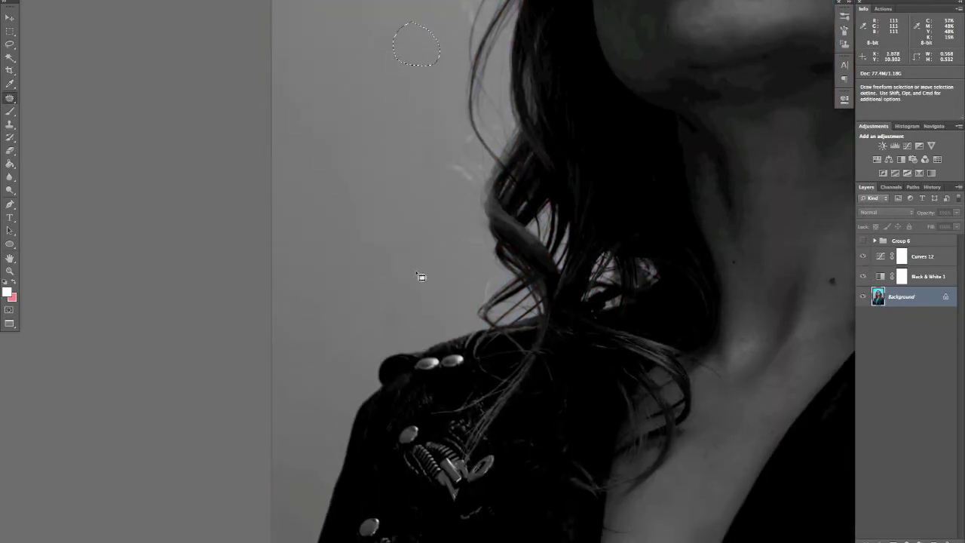
{"action": "mouse_move", "coordinate": [388, 288]}
{"action": "left_mouse_down"}
{"action": "mouse_move", "coordinate": [390, 339]}
{"action": "mouse_move", "coordinate": [398, 287]}
{"action": "left_mouse_up"}
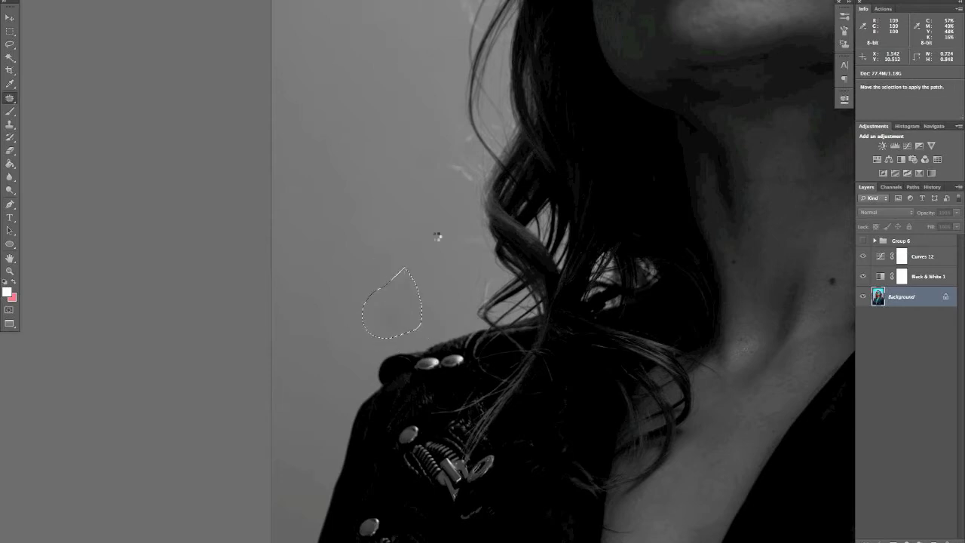
{"action": "left_click", "coordinate": [442, 274]}
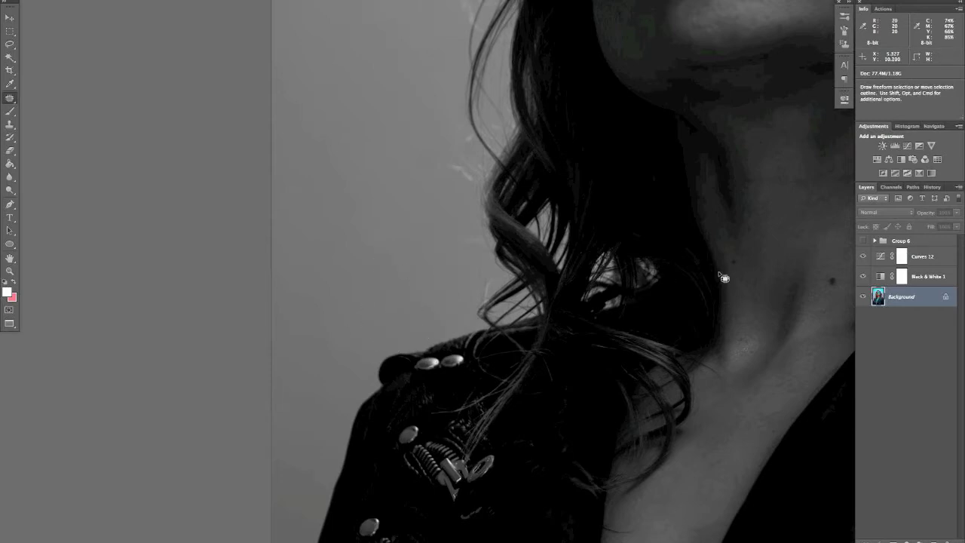
- Close the leather-jacket portrait document
{"action": "key", "text": "super+minus"}
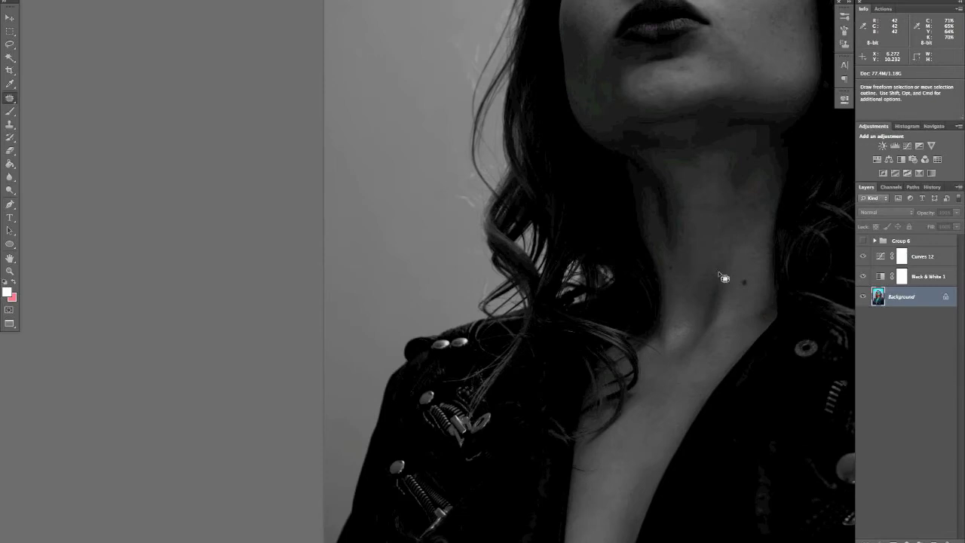
{"action": "key", "text": "super+w"}
{"action": "left_click", "coordinate": [457, 172]}
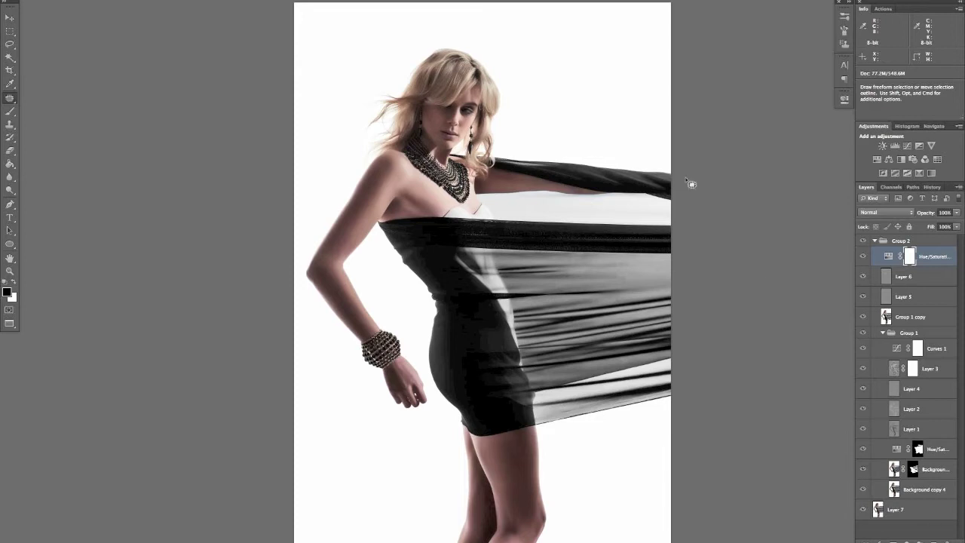
- Collapse and hide Group 2 in the black-dress photo, and select Layer 7
{"action": "left_click", "coordinate": [875, 241]}
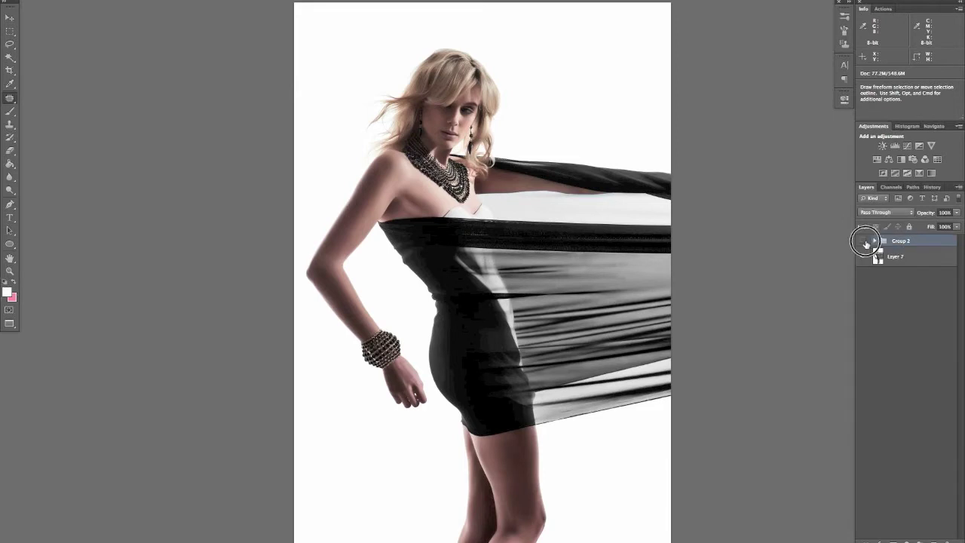
{"action": "left_click", "coordinate": [862, 240]}
{"action": "left_click", "coordinate": [909, 257]}
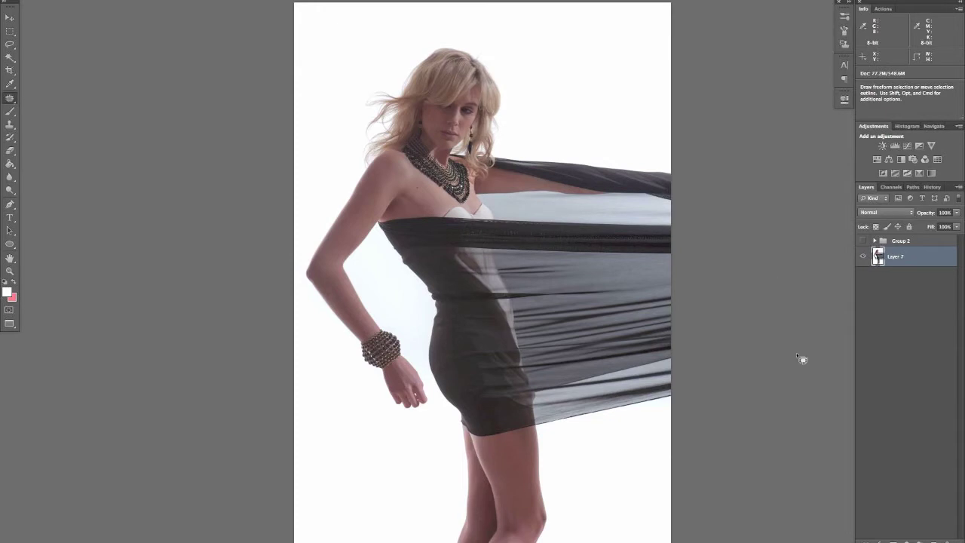
- Add a Levels adjustment above Layer 7 with a black input level of 246, and lower its opacity until the photo shows through
{"action": "left_click", "coordinate": [894, 146]}
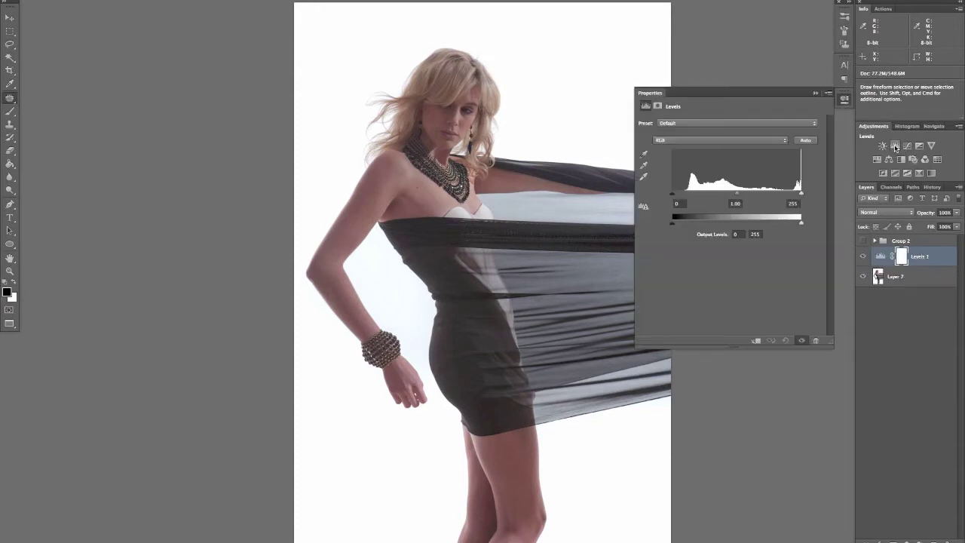
{"action": "left_click_drag", "start_coordinate": [674, 192], "coordinate": [797, 196]}
{"action": "left_click_drag", "start_coordinate": [797, 196], "coordinate": [797, 196]}
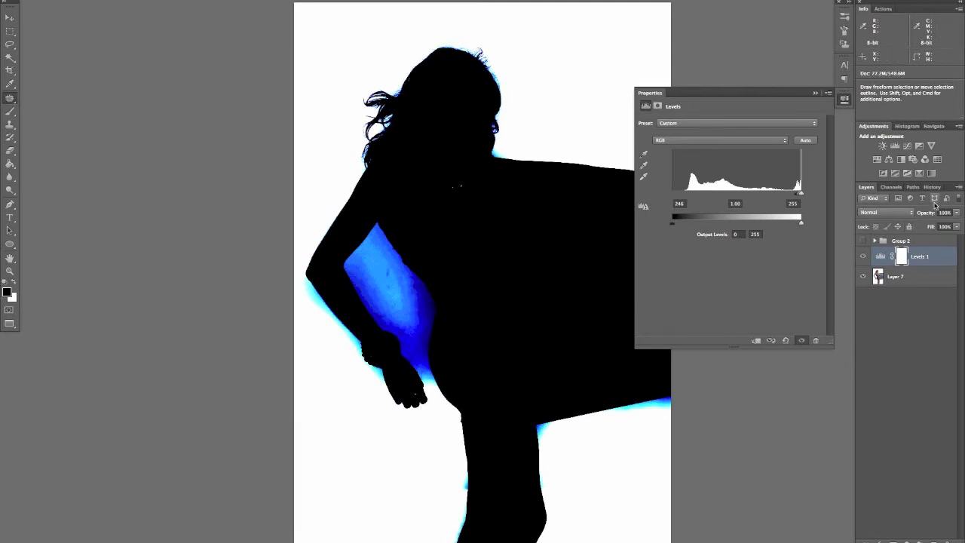
{"action": "left_click_drag", "start_coordinate": [921, 211], "coordinate": [889, 218]}
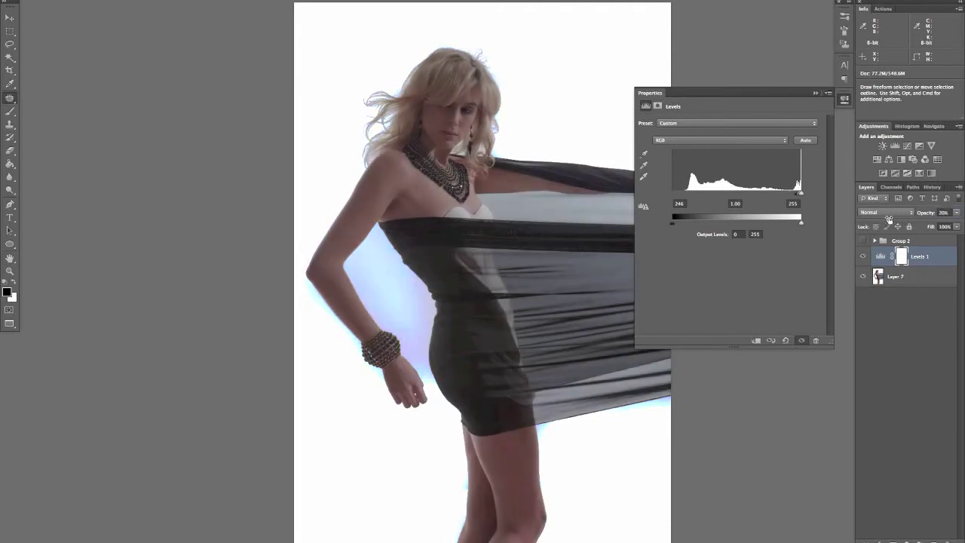
{"action": "left_click", "coordinate": [844, 99]}
- Select Layer 7 and set the Dodge tool's range to Highlights
{"action": "left_click", "coordinate": [905, 279]}
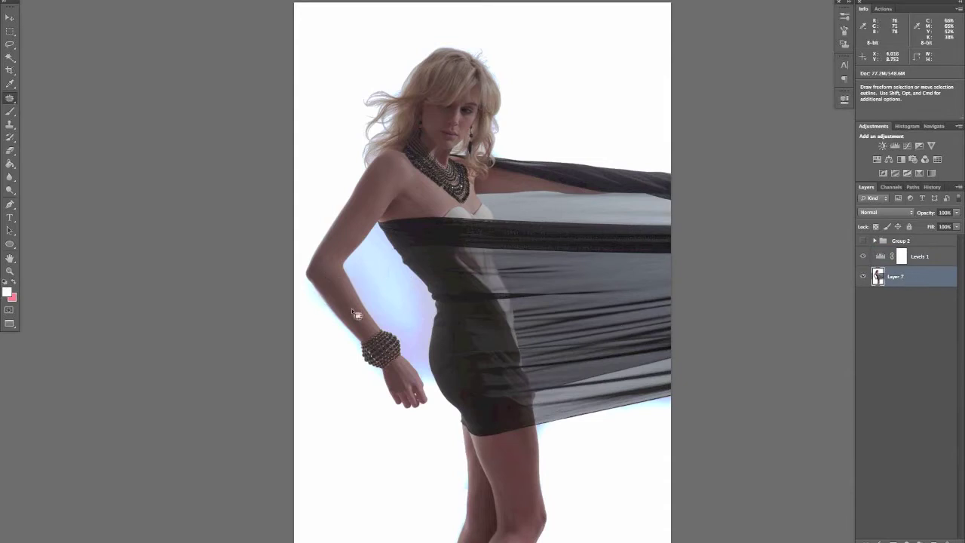
{"action": "left_click", "coordinate": [9, 192]}
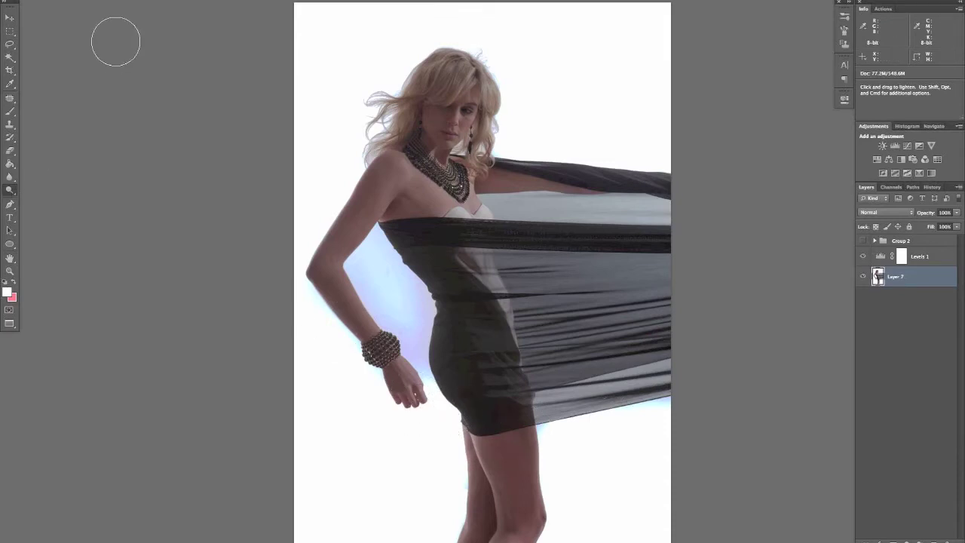
{"action": "left_click", "coordinate": [120, 3]}
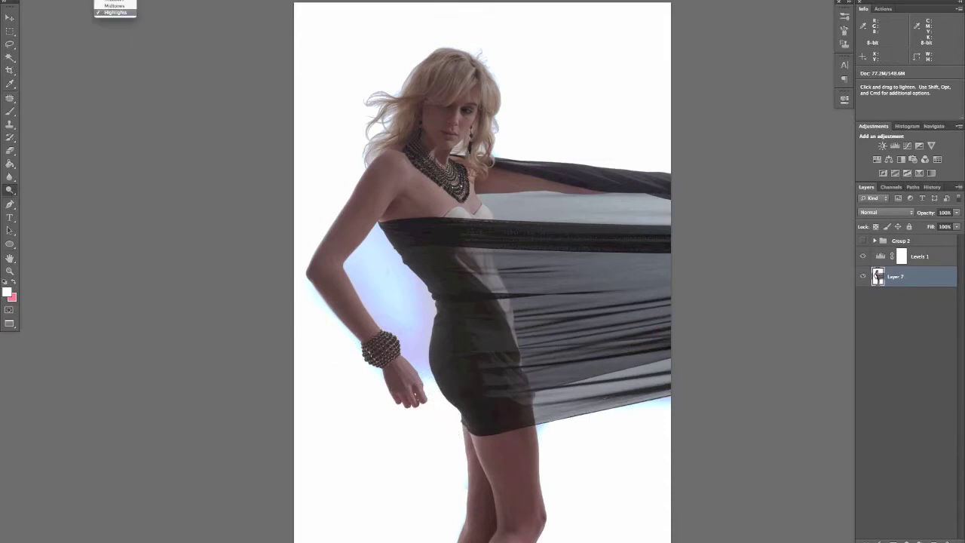
{"action": "left_click", "coordinate": [118, 13]}
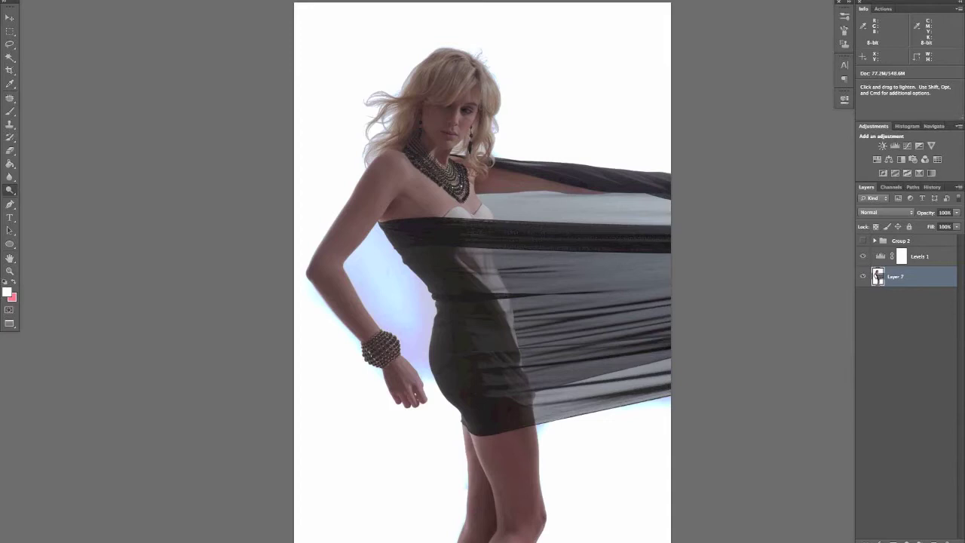
- Dodge the bluish tint out of the backdrop between the woman's bent arm and her torso on Layer 7
{"action": "key", "text": "v"}
{"action": "key", "text": "super+plus"}
{"action": "key", "text": "o"}
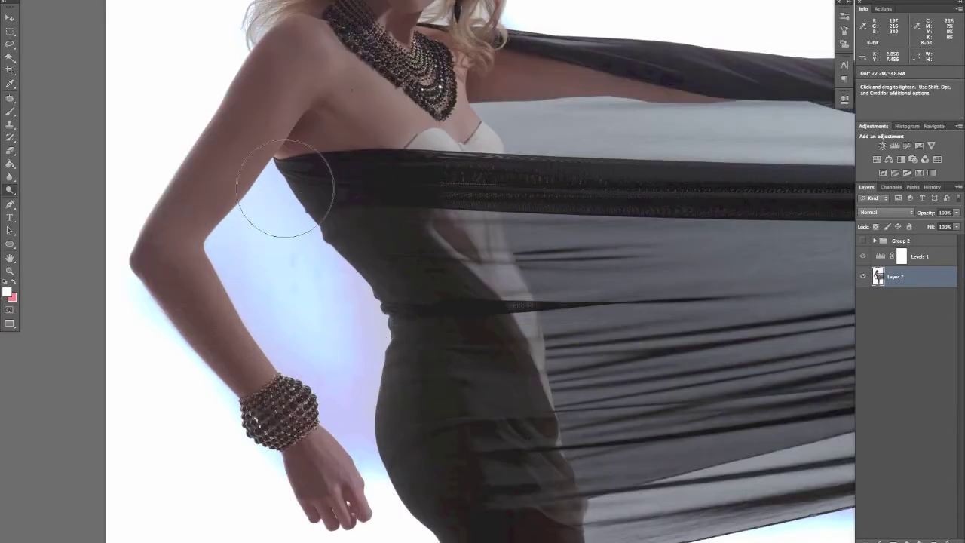
{"action": "mouse_move", "coordinate": [265, 199]}
{"action": "left_mouse_down"}
{"action": "mouse_move", "coordinate": [259, 269]}
{"action": "mouse_move", "coordinate": [327, 344]}
{"action": "mouse_move", "coordinate": [366, 312]}
{"action": "mouse_move", "coordinate": [254, 224]}
{"action": "mouse_move", "coordinate": [291, 226]}
{"action": "mouse_move", "coordinate": [366, 349]}
{"action": "mouse_move", "coordinate": [445, 419]}
{"action": "left_mouse_up"}
{"action": "left_click_drag", "start_coordinate": [485, 300], "coordinate": [450, 239]}
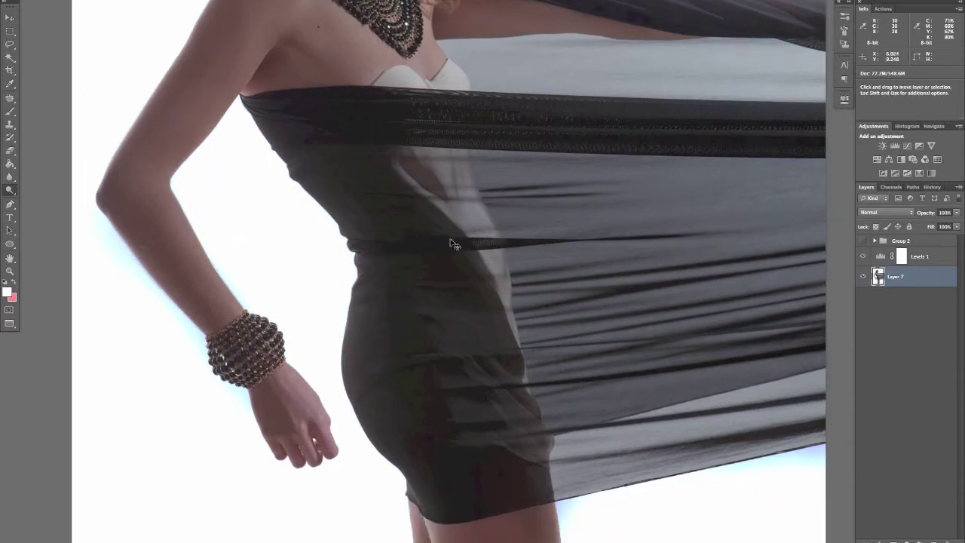
{"action": "key", "text": "super+minus"}
{"action": "key", "text": "super+minus"}
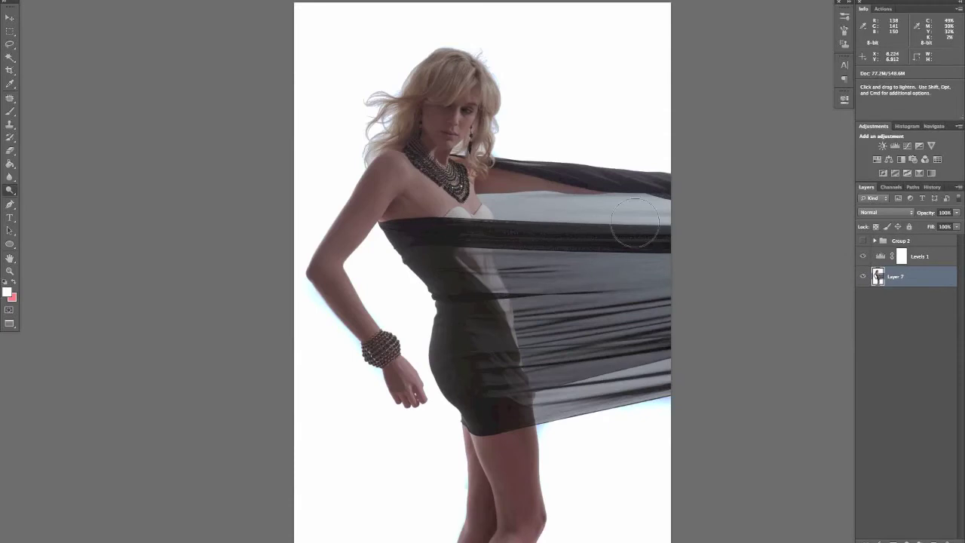
- Raise the Levels 1 layer's opacity to 100% and dodge the colour fringes beneath the fabric, around the legs and along the outer arm on Layer 7
{"action": "left_click", "coordinate": [928, 261]}
{"action": "mouse_move", "coordinate": [925, 215]}
{"action": "left_mouse_down"}
{"action": "mouse_move", "coordinate": [961, 215]}
{"action": "mouse_move", "coordinate": [928, 214]}
{"action": "left_mouse_up"}
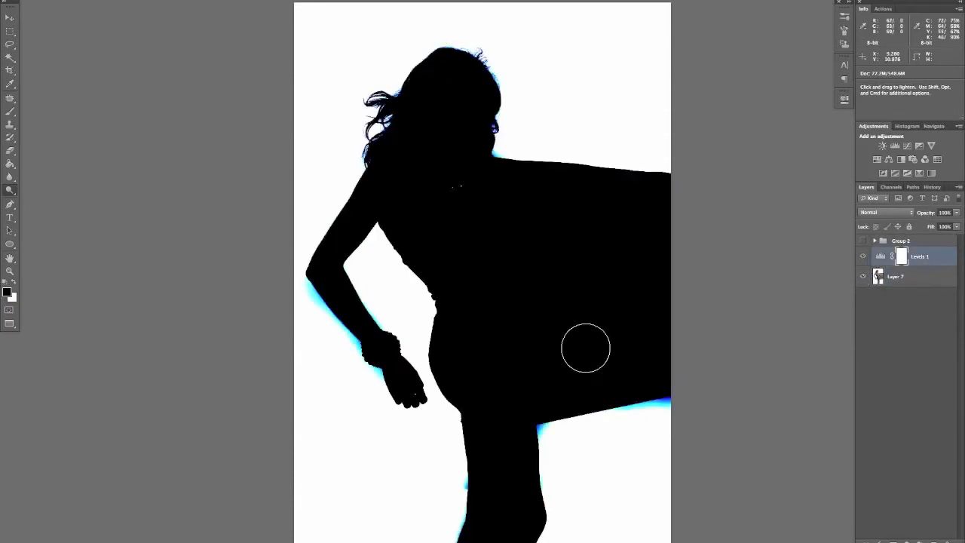
{"action": "left_click", "coordinate": [913, 281]}
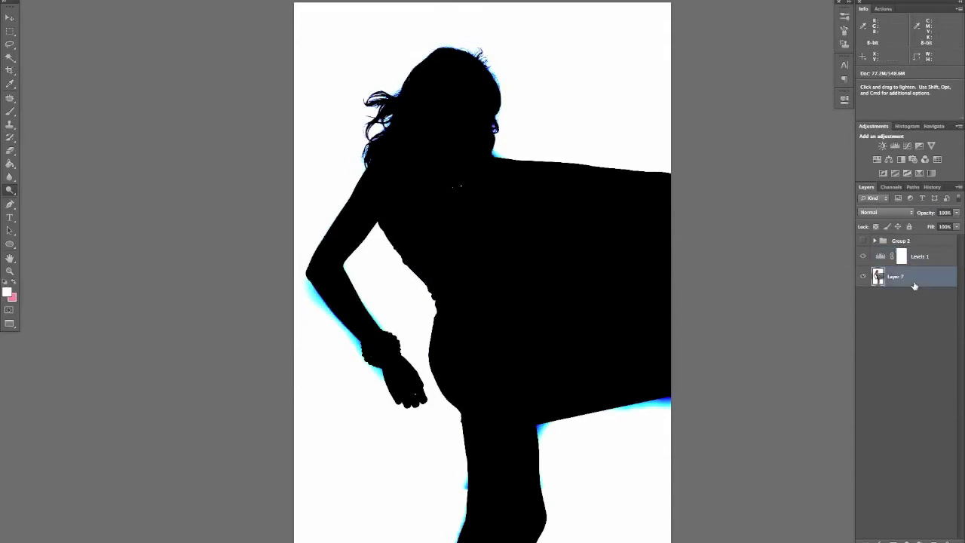
{"action": "mouse_move", "coordinate": [661, 429]}
{"action": "left_mouse_down"}
{"action": "mouse_move", "coordinate": [667, 407]}
{"action": "mouse_move", "coordinate": [657, 405]}
{"action": "mouse_move", "coordinate": [556, 430]}
{"action": "mouse_move", "coordinate": [530, 470]}
{"action": "mouse_move", "coordinate": [452, 485]}
{"action": "mouse_move", "coordinate": [462, 537]}
{"action": "left_mouse_up"}
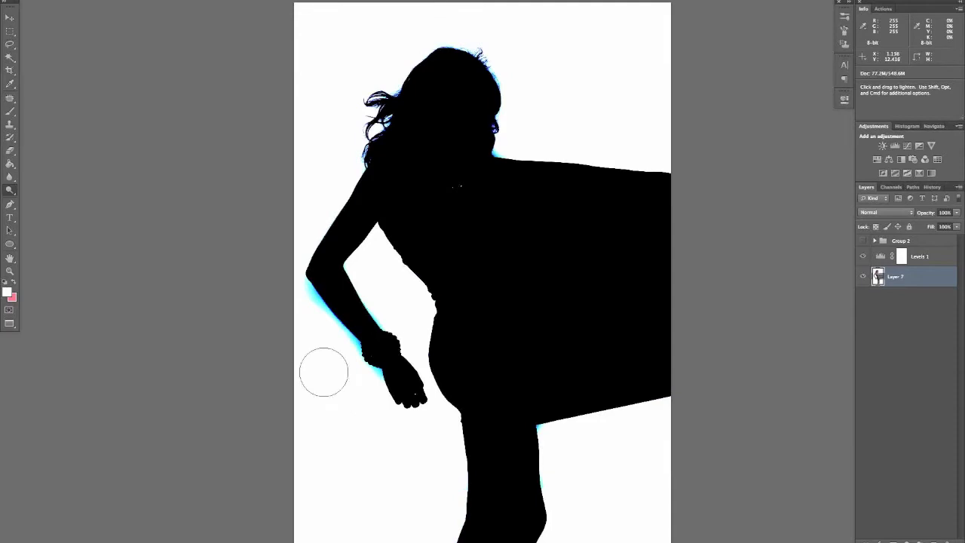
{"action": "mouse_move", "coordinate": [295, 271]}
{"action": "left_mouse_down"}
{"action": "mouse_move", "coordinate": [303, 315]}
{"action": "mouse_move", "coordinate": [295, 292]}
{"action": "mouse_move", "coordinate": [336, 351]}
{"action": "mouse_move", "coordinate": [307, 318]}
{"action": "mouse_move", "coordinate": [377, 384]}
{"action": "mouse_move", "coordinate": [371, 411]}
{"action": "left_mouse_up"}
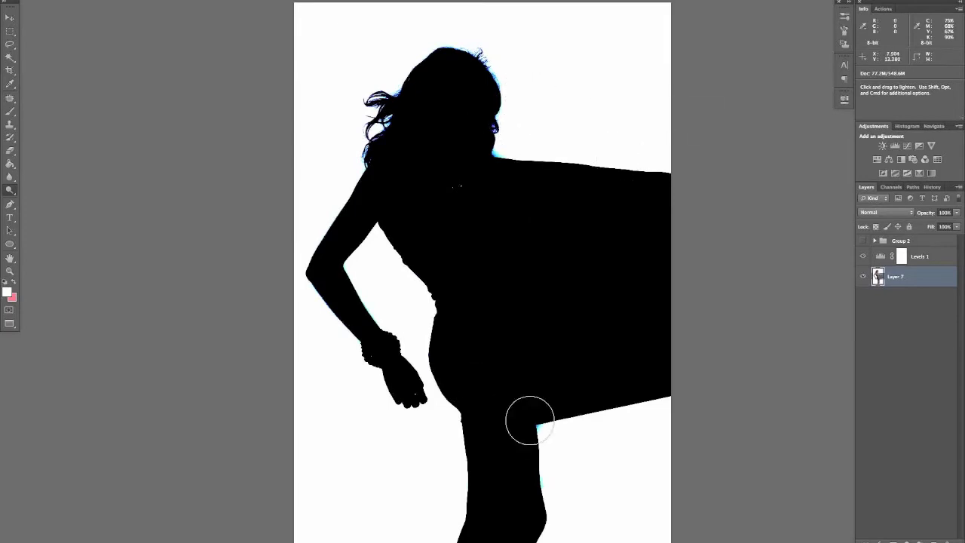
{"action": "scroll", "coordinate": [444, 493], "scroll_direction": "down", "scroll_amount": 3}
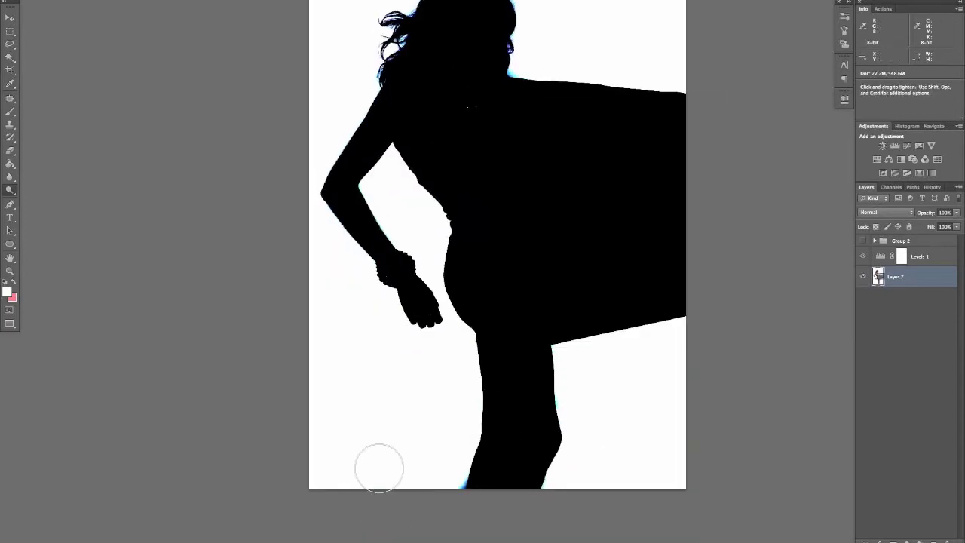
{"action": "scroll", "coordinate": [387, 351], "scroll_direction": "up", "scroll_amount": 5}
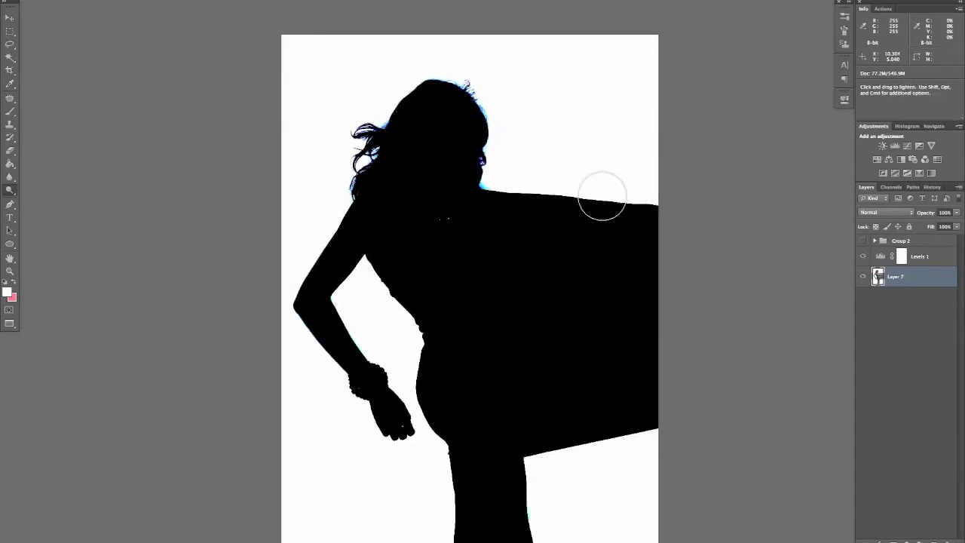
- Delete the Levels 1 adjustment layer and close the black-dress photo without saving
{"action": "left_click", "coordinate": [945, 257]}
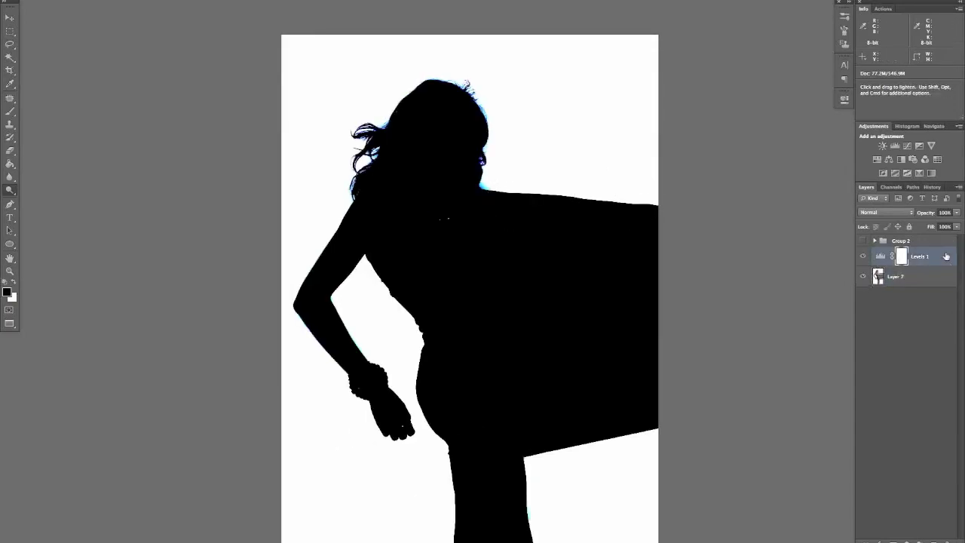
{"action": "key", "text": "BackSpace"}
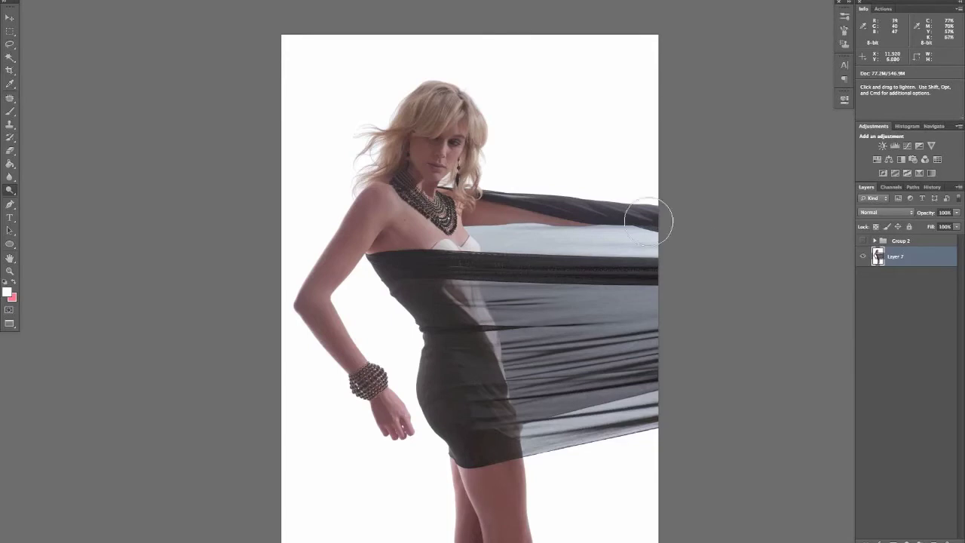
{"action": "key", "text": "super+w"}
{"action": "left_click", "coordinate": [456, 173]}
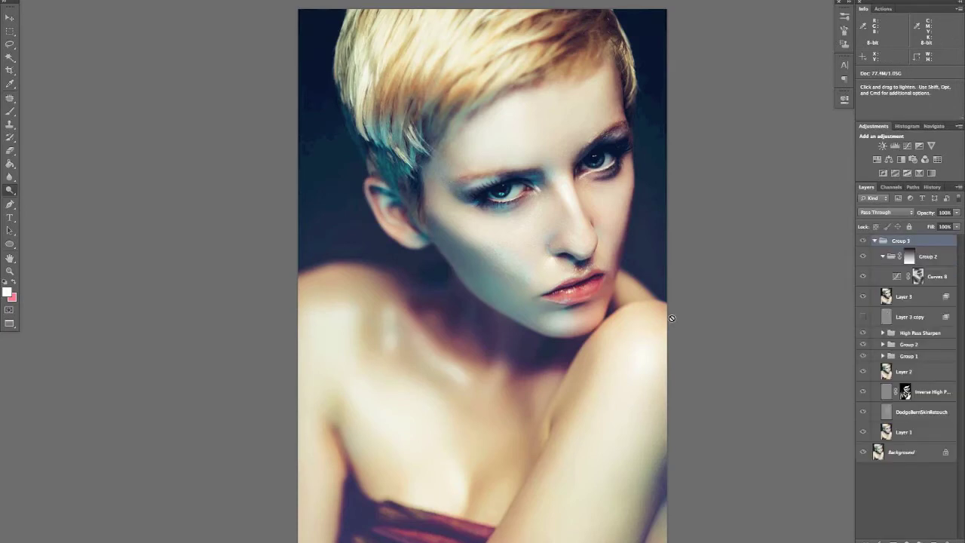
- Collapse and hide Group 3 in the short-haired portrait, and select the Background layer
{"action": "left_click", "coordinate": [874, 240]}
{"action": "left_click", "coordinate": [863, 241]}
{"action": "left_click", "coordinate": [884, 257]}
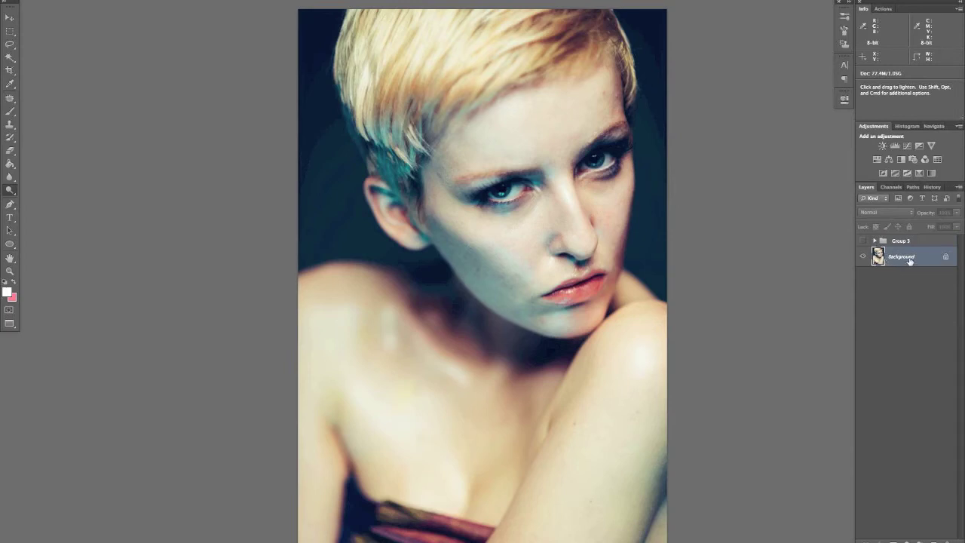
- Add a Black & White adjustment with Reds at -163 to emphasise skin blemishes, and select the Background layer beneath it
{"action": "left_click", "coordinate": [903, 160]}
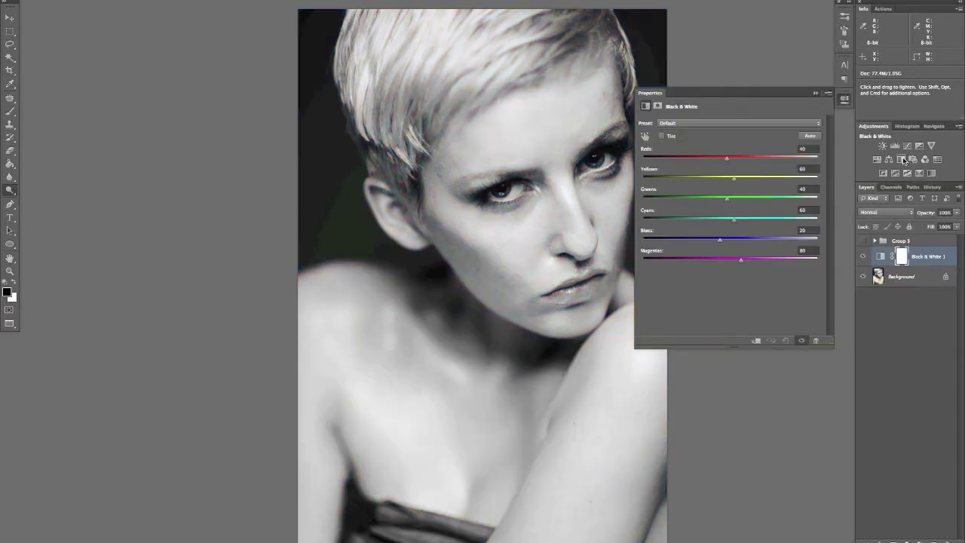
{"action": "left_click_drag", "start_coordinate": [557, 294], "coordinate": [517, 293]}
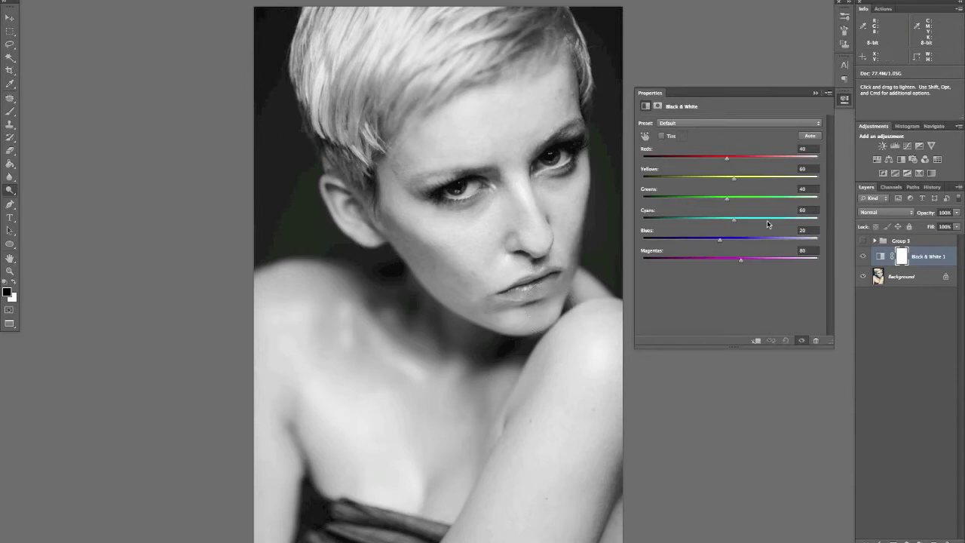
{"action": "left_click_drag", "start_coordinate": [728, 158], "coordinate": [654, 161]}
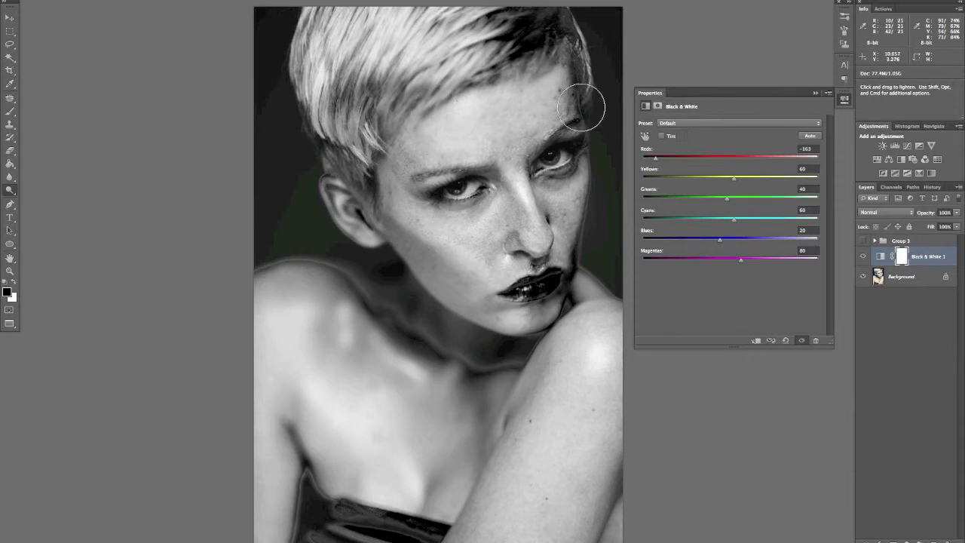
{"action": "left_click", "coordinate": [912, 278]}
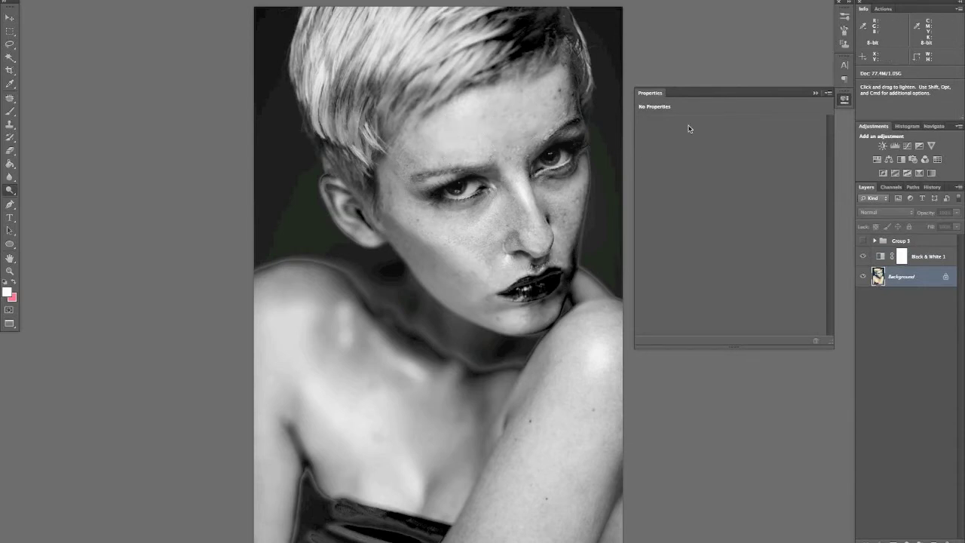
- Delete the Black & White 1 adjustment layer and close the short-haired portrait without saving
{"action": "left_click", "coordinate": [880, 257]}
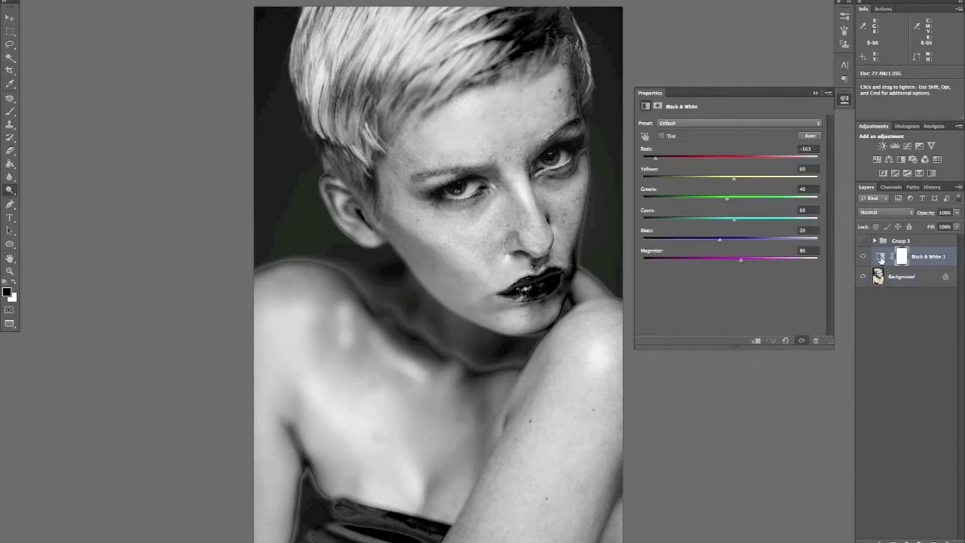
{"action": "key", "text": "Delete"}
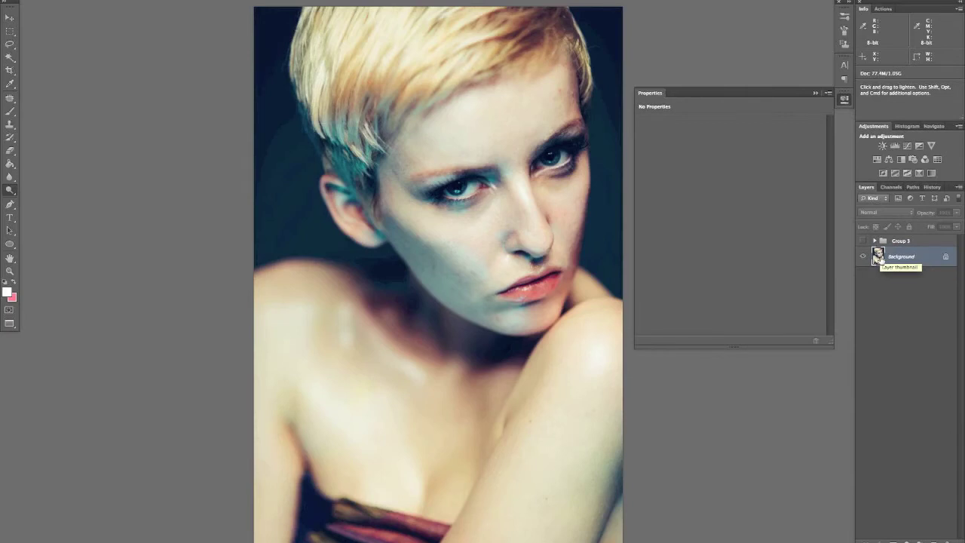
{"action": "key", "text": "super+w"}
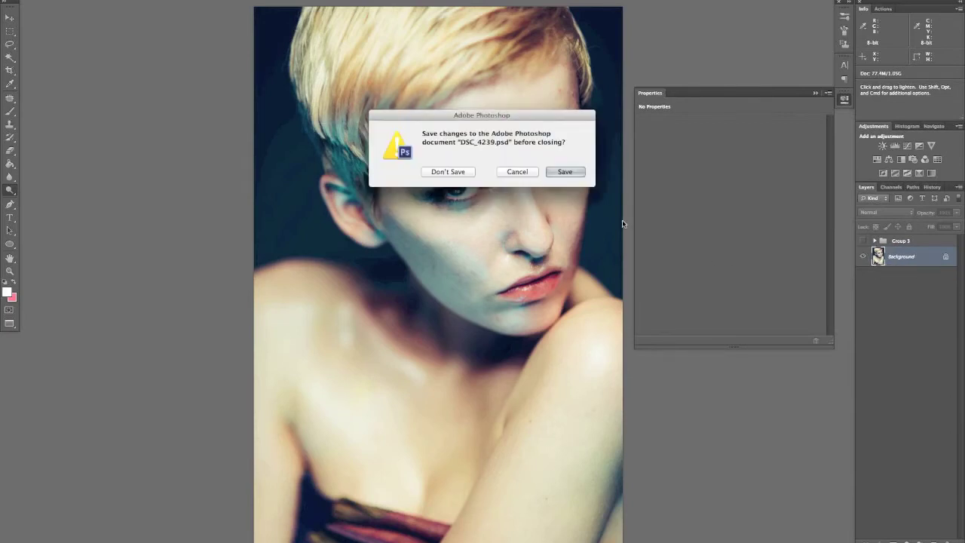
{"action": "left_click", "coordinate": [443, 173]}
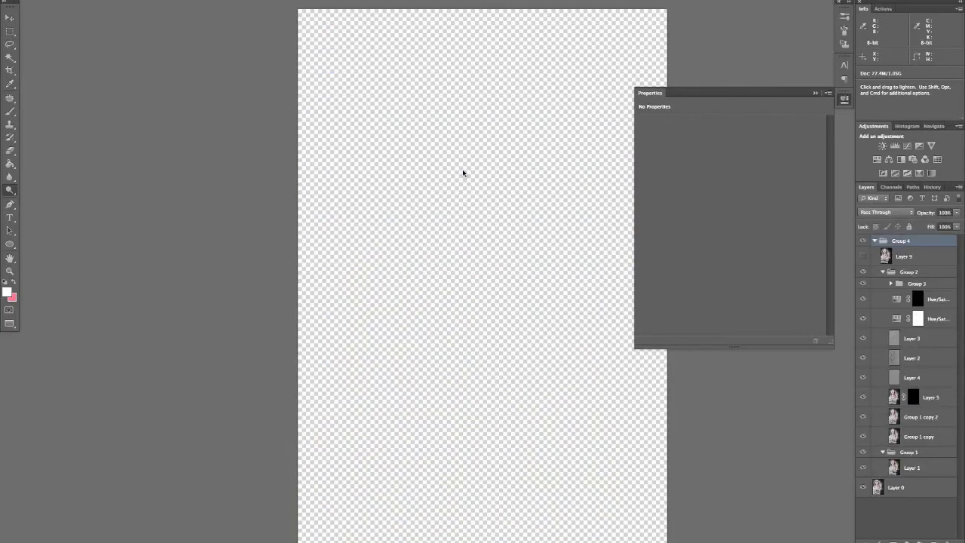
- Collapse and hide Group 4 in the patterned-blouse portrait, and select Layer 0
{"action": "left_click", "coordinate": [845, 99]}
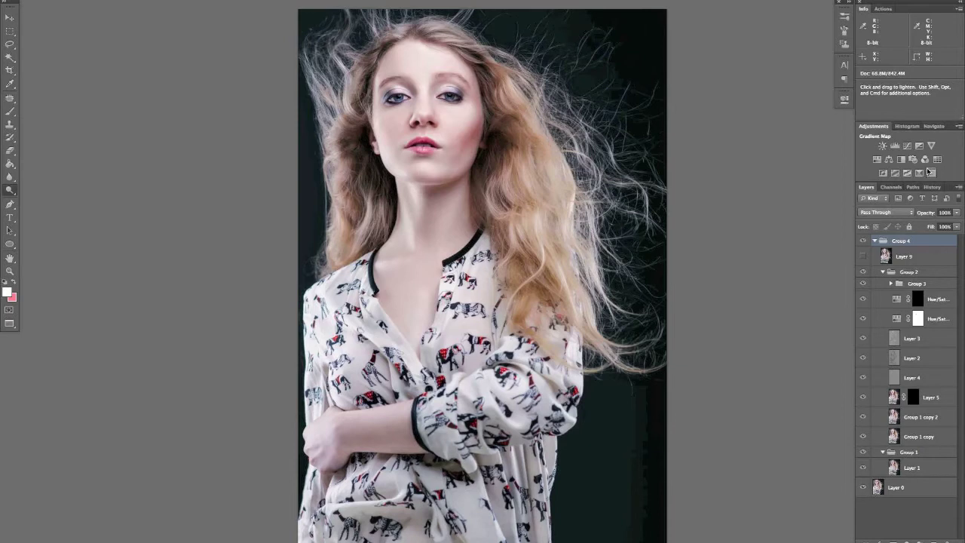
{"action": "left_click", "coordinate": [874, 241]}
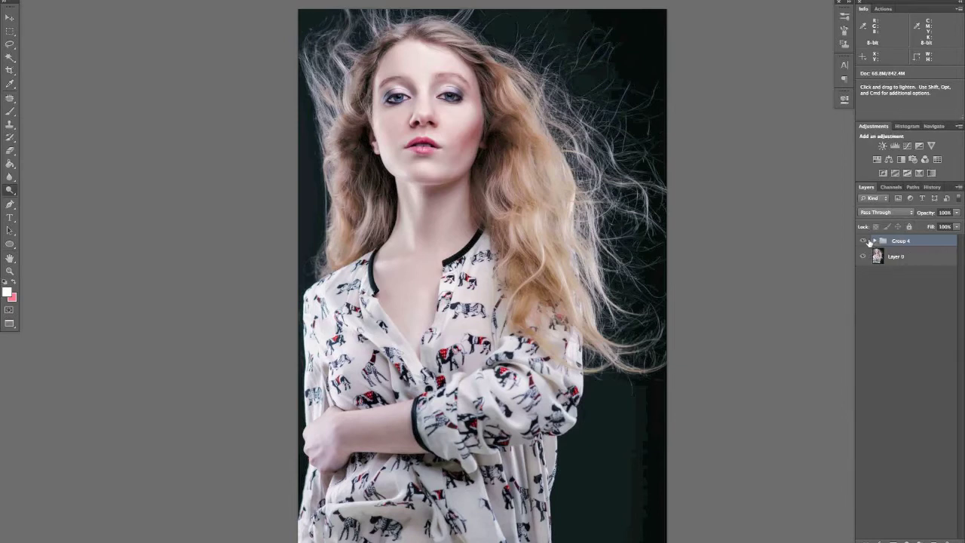
{"action": "left_click", "coordinate": [862, 240]}
{"action": "left_click", "coordinate": [913, 258]}
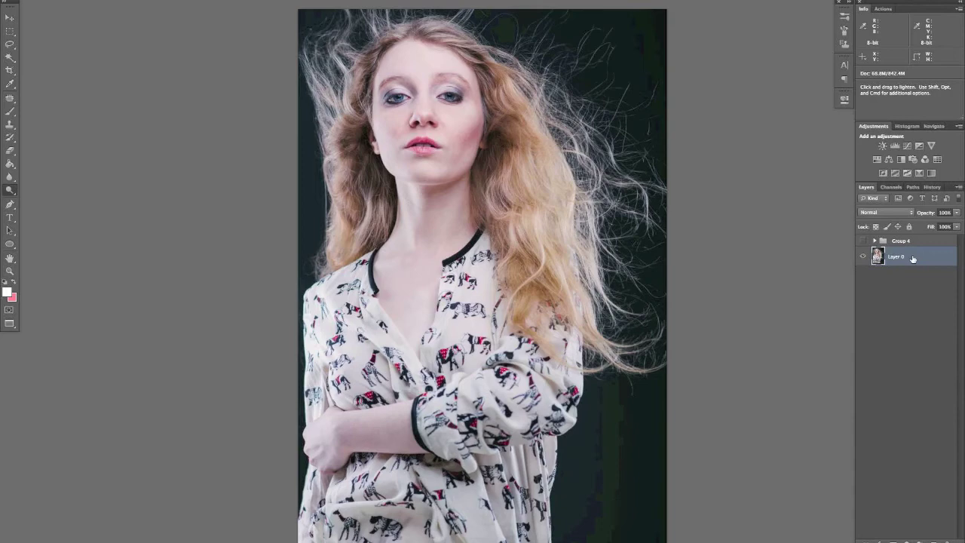
- Add a Selective Color adjustment above Layer 0 and set the Black value of its Reds to -100%
{"action": "key", "text": "super+plus"}
{"action": "key", "text": "super+plus"}
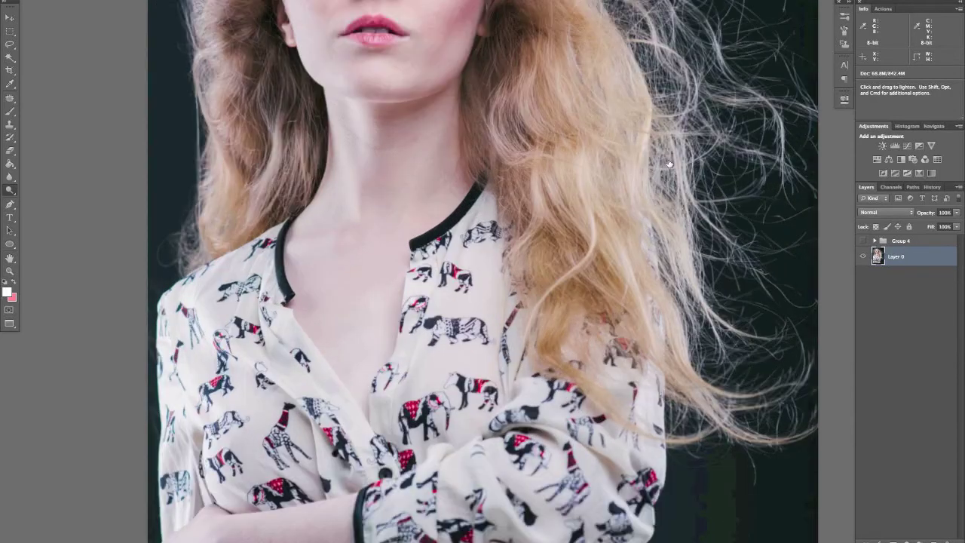
{"action": "scroll", "coordinate": [607, 329], "scroll_direction": "up", "scroll_amount": 5}
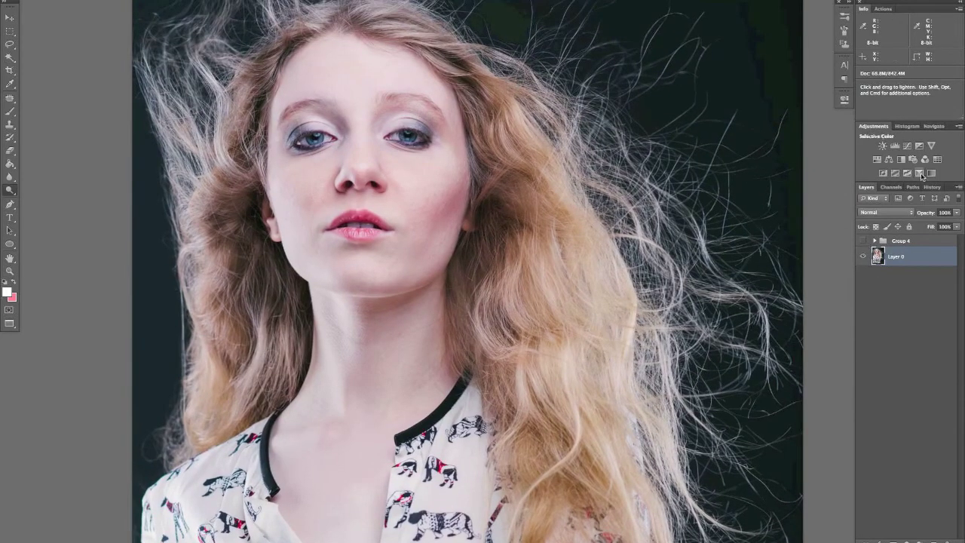
{"action": "left_click", "coordinate": [920, 173]}
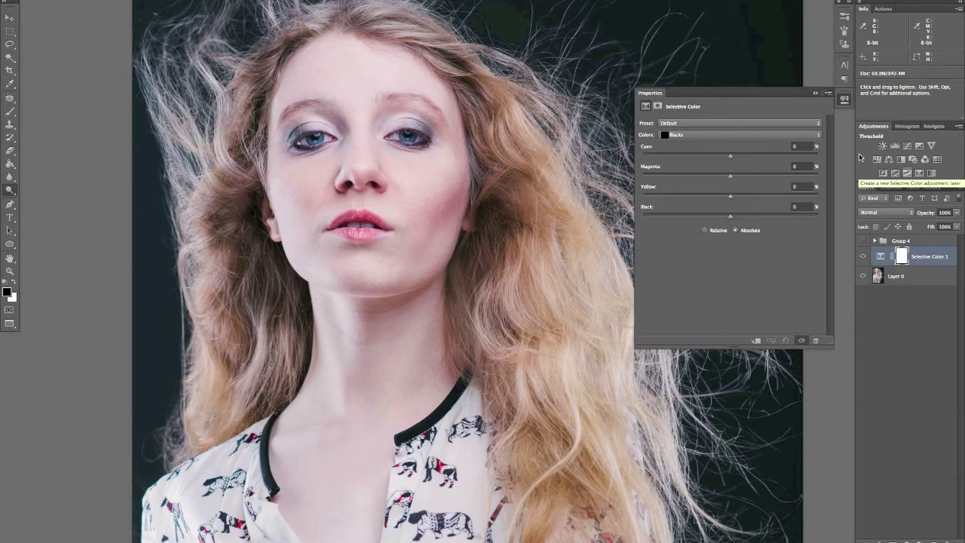
{"action": "left_click", "coordinate": [817, 135]}
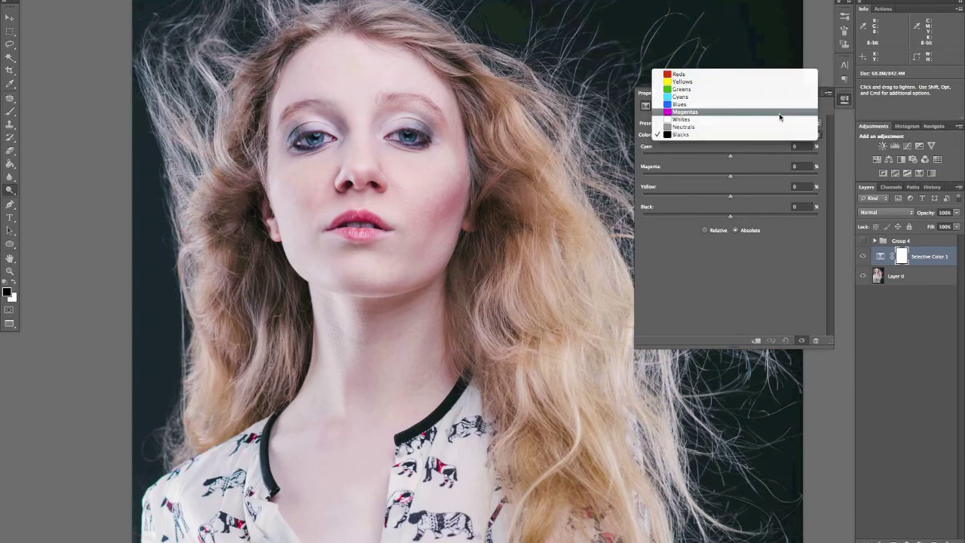
{"action": "left_click", "coordinate": [779, 75]}
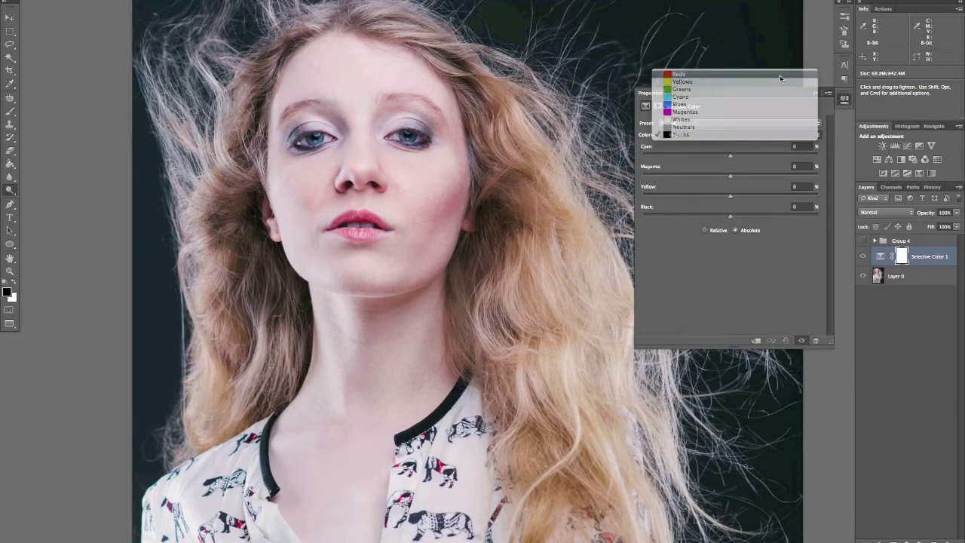
{"action": "left_click_drag", "start_coordinate": [730, 216], "coordinate": [640, 217]}
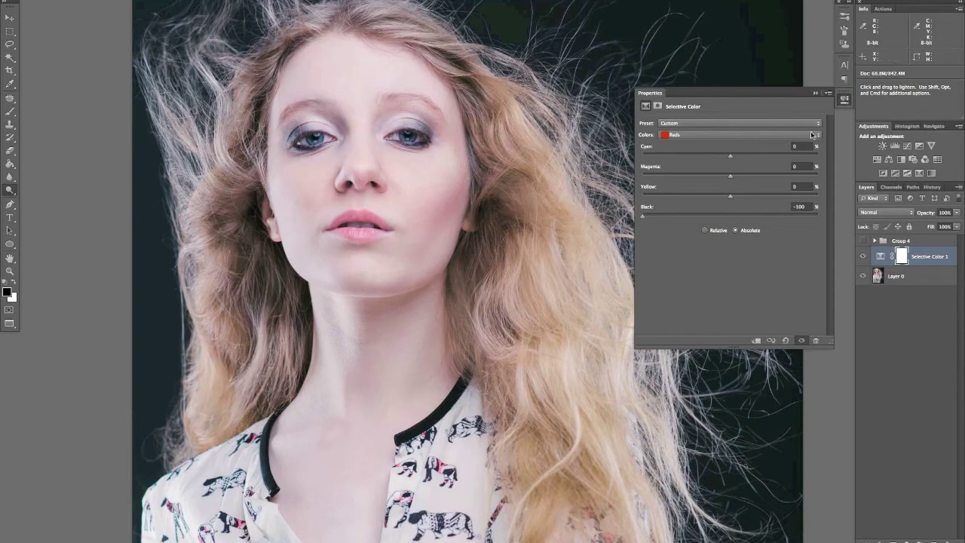
- Set the Black value to -100% for both the Yellows and the Greens of the Selective Color adjustment
{"action": "left_click", "coordinate": [814, 134]}
{"action": "left_click", "coordinate": [787, 142]}
{"action": "left_click_drag", "start_coordinate": [730, 217], "coordinate": [642, 217]}
{"action": "left_click", "coordinate": [774, 134]}
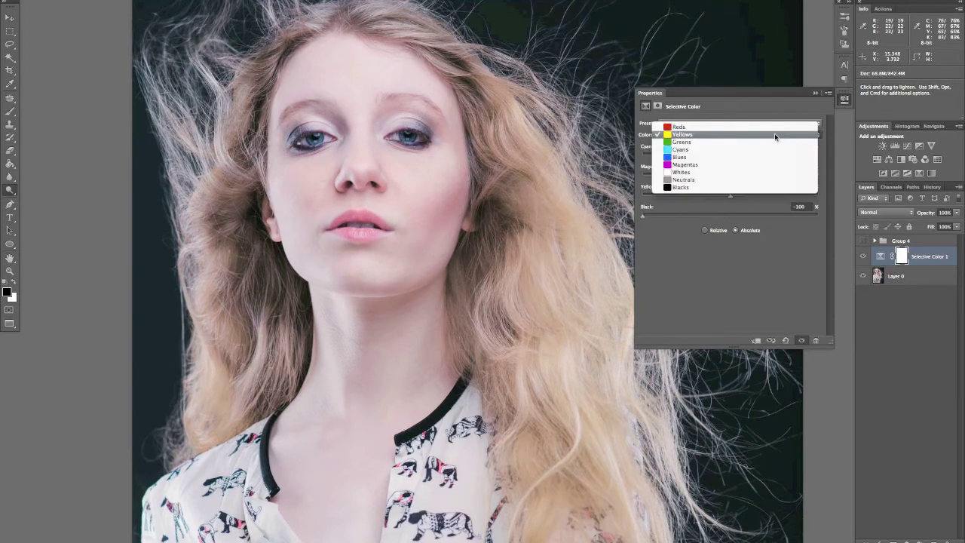
{"action": "left_click", "coordinate": [775, 142]}
{"action": "left_click_drag", "start_coordinate": [730, 217], "coordinate": [639, 218]}
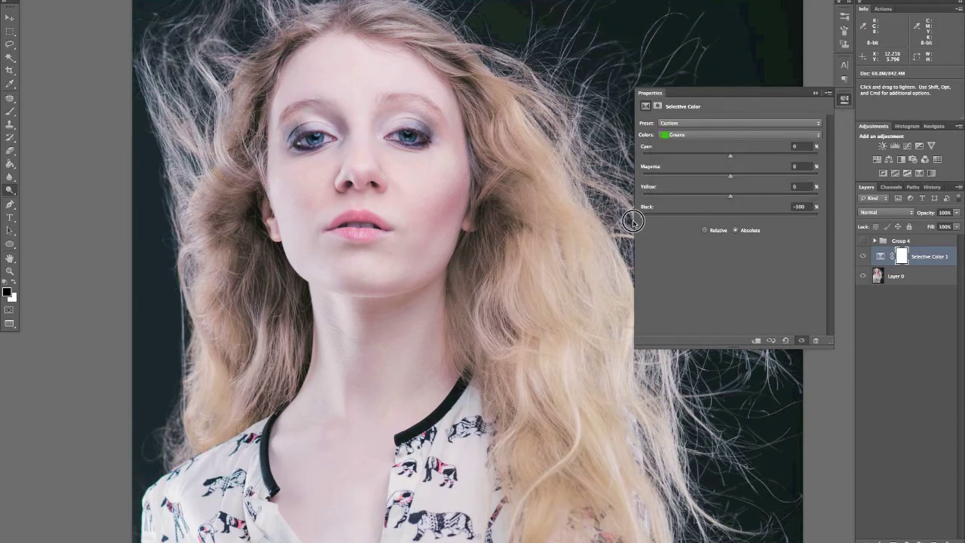
- Set the Black value to -100% for both the Cyans and the Blues of the Selective Color adjustment
{"action": "left_click", "coordinate": [725, 134]}
{"action": "left_click", "coordinate": [725, 142]}
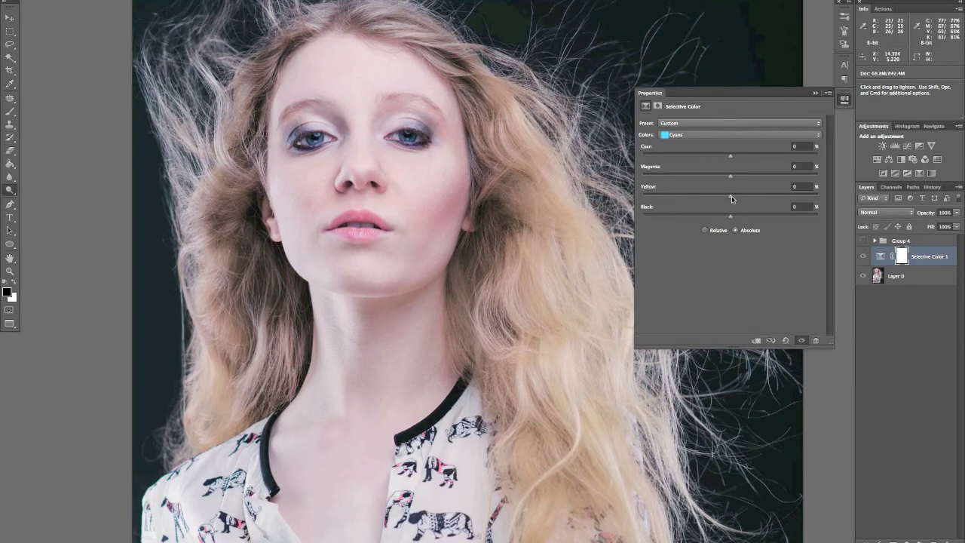
{"action": "left_click_drag", "start_coordinate": [730, 217], "coordinate": [641, 218]}
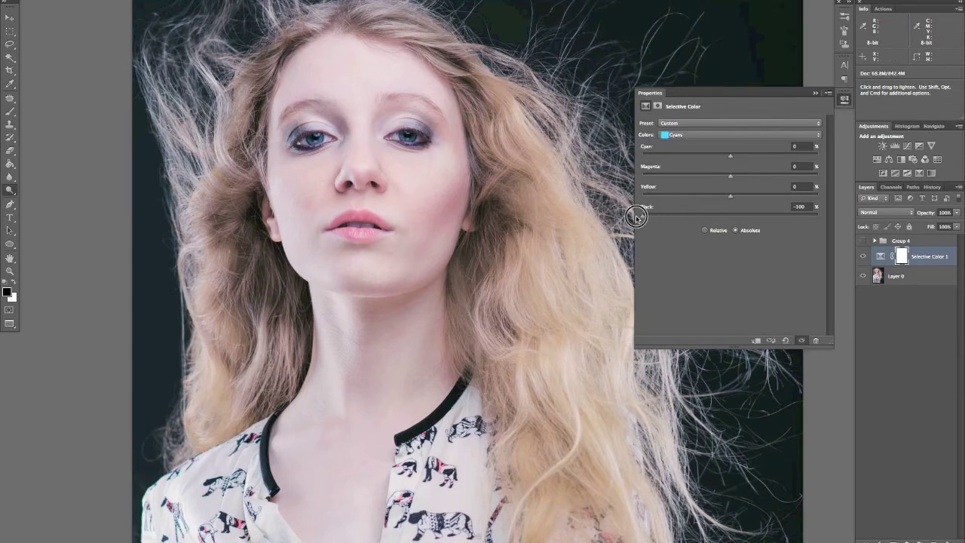
{"action": "left_click", "coordinate": [705, 136]}
{"action": "left_click", "coordinate": [708, 149]}
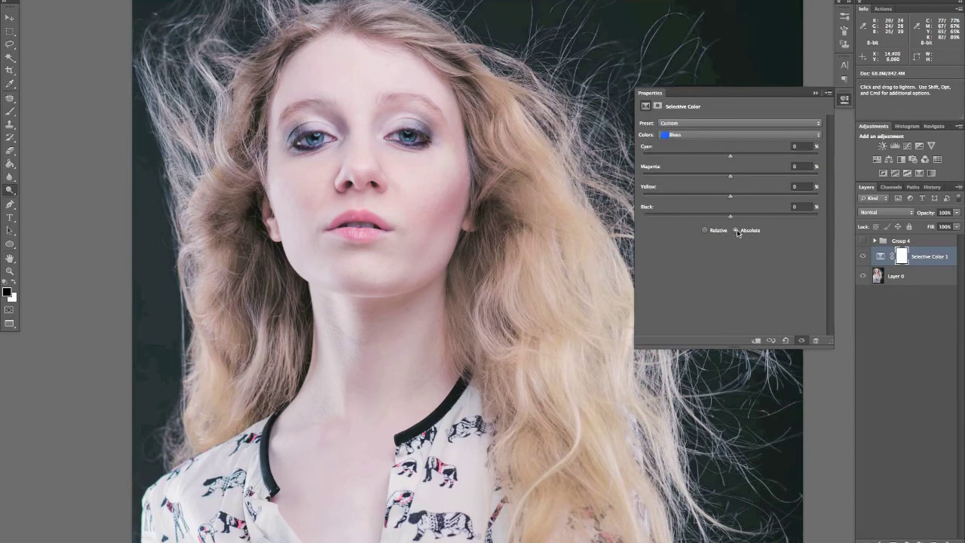
{"action": "left_click_drag", "start_coordinate": [731, 217], "coordinate": [639, 218]}
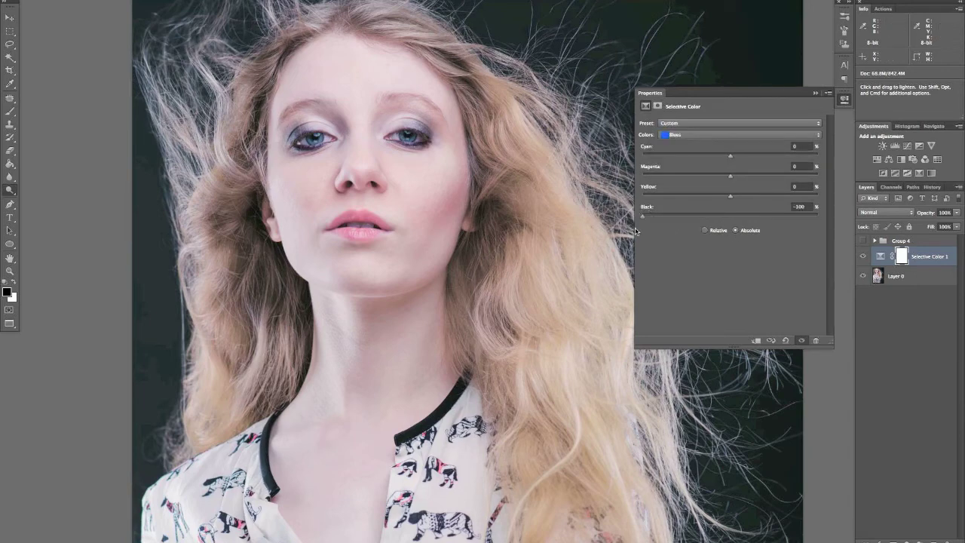
- Set the Selective Color adjustment's Black value to -100% for the Magentas and +100% for the Whites
{"action": "left_click", "coordinate": [682, 137]}
{"action": "left_click", "coordinate": [684, 141]}
{"action": "left_click_drag", "start_coordinate": [730, 217], "coordinate": [620, 218]}
{"action": "left_click", "coordinate": [706, 136]}
{"action": "left_click", "coordinate": [707, 143]}
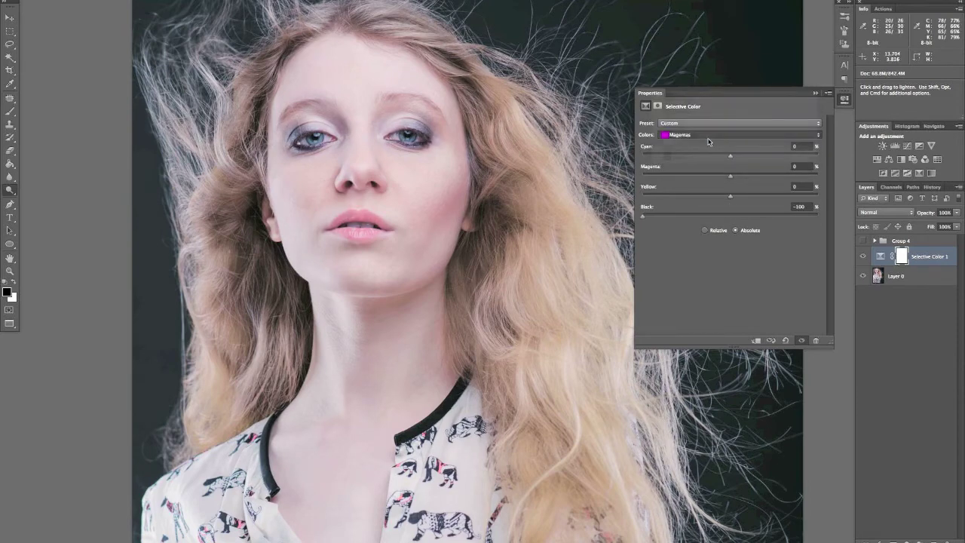
{"action": "left_click_drag", "start_coordinate": [730, 217], "coordinate": [829, 220]}
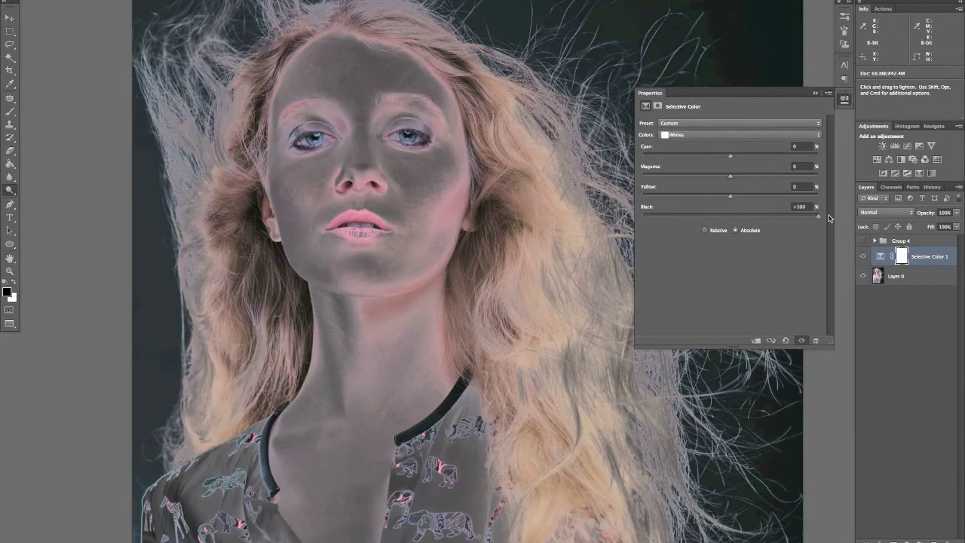
- Set the Black value to +100% for the Neutrals and the Blacks, and collapse the Selective Color settings
{"action": "left_click", "coordinate": [762, 137]}
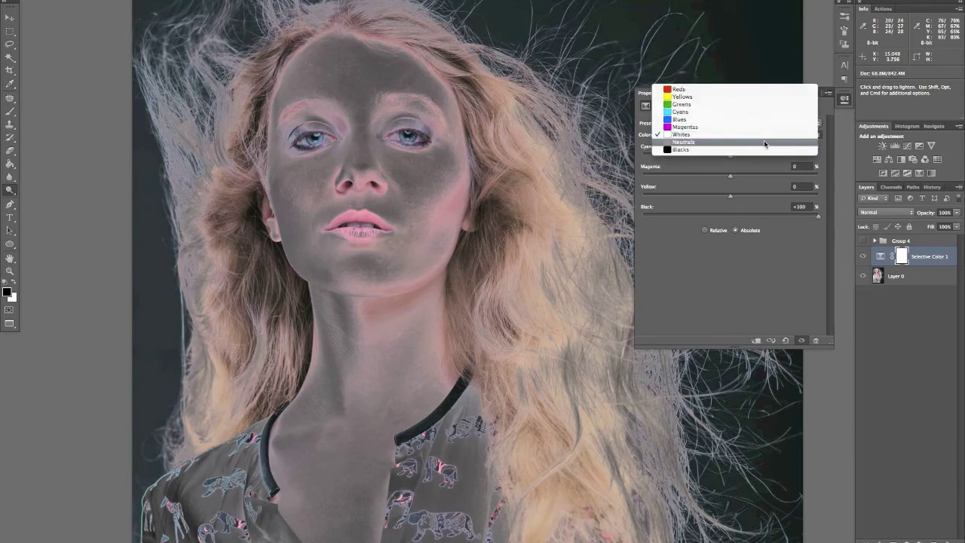
{"action": "left_click", "coordinate": [763, 144]}
{"action": "left_click_drag", "start_coordinate": [741, 218], "coordinate": [843, 216]}
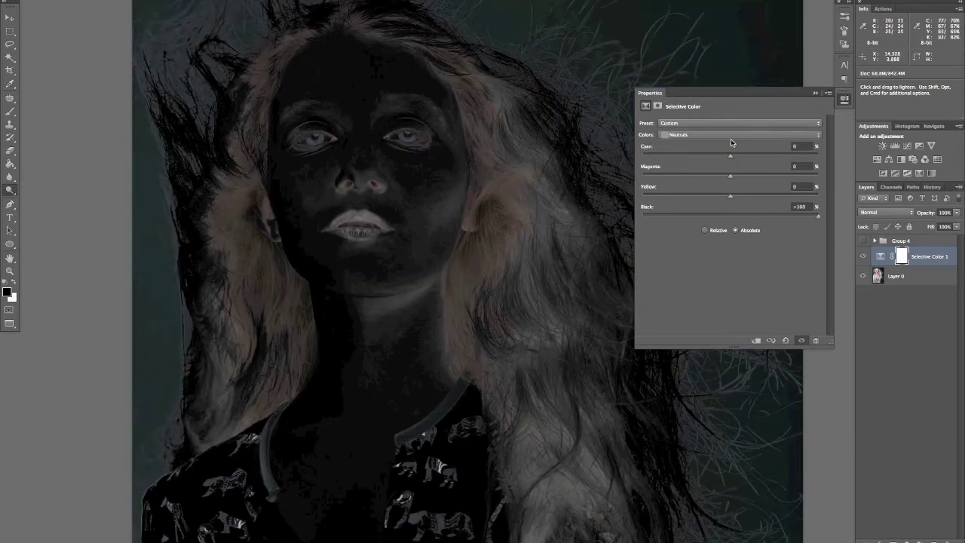
{"action": "left_click", "coordinate": [731, 139]}
{"action": "left_click", "coordinate": [731, 142]}
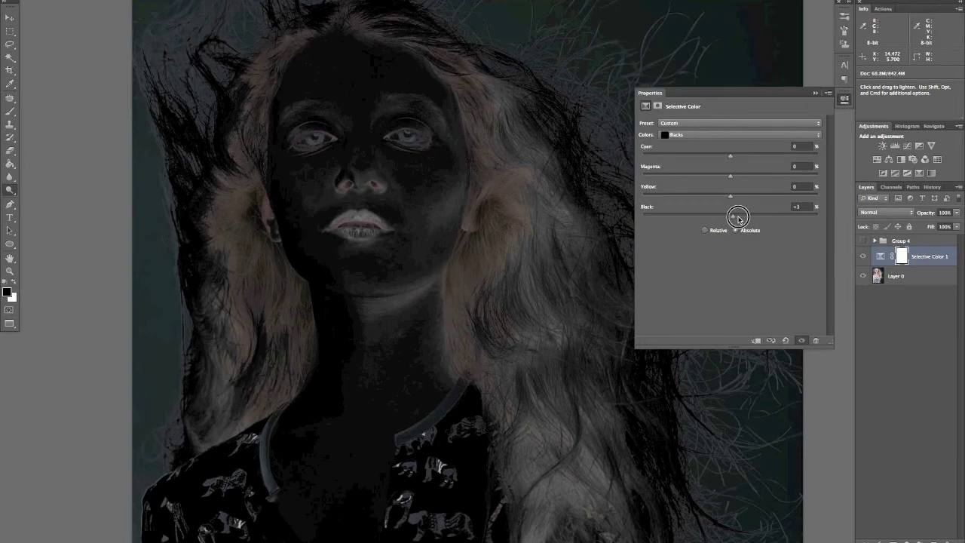
{"action": "left_click_drag", "start_coordinate": [730, 216], "coordinate": [847, 219]}
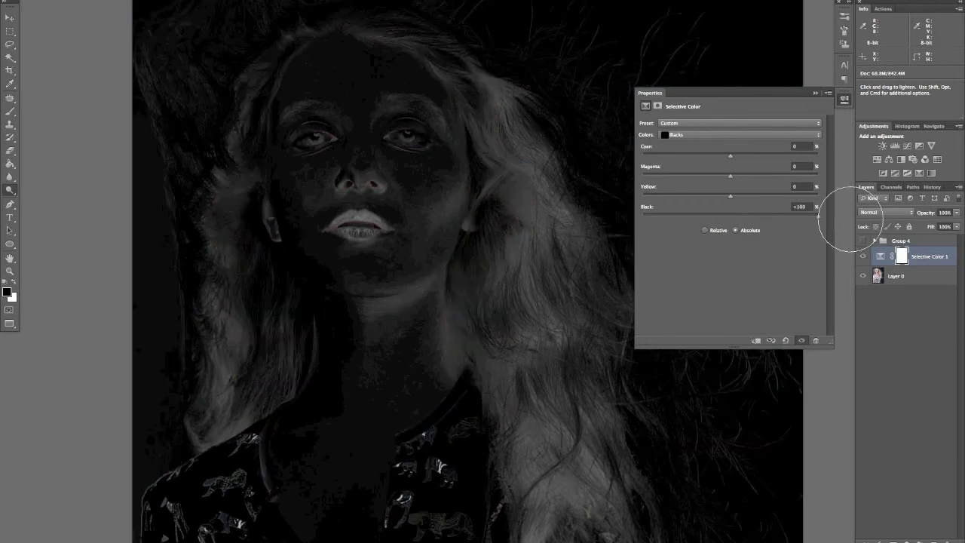
{"action": "left_click", "coordinate": [844, 99]}
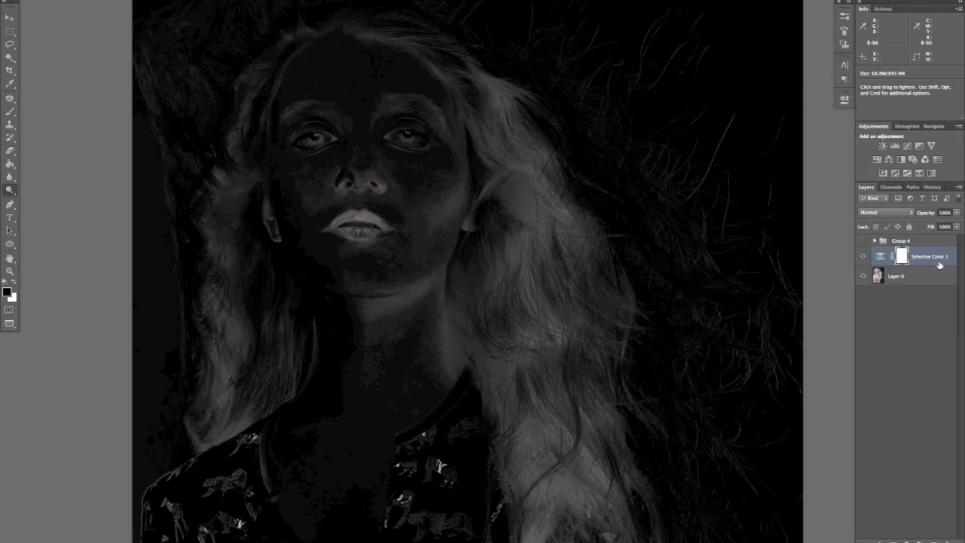
- Add a Curves adjustment above Selective Color 1 and brighten it steeply with a point at input 40, output 179
{"action": "left_click", "coordinate": [906, 146]}
{"action": "left_click_drag", "start_coordinate": [737, 206], "coordinate": [696, 183]}
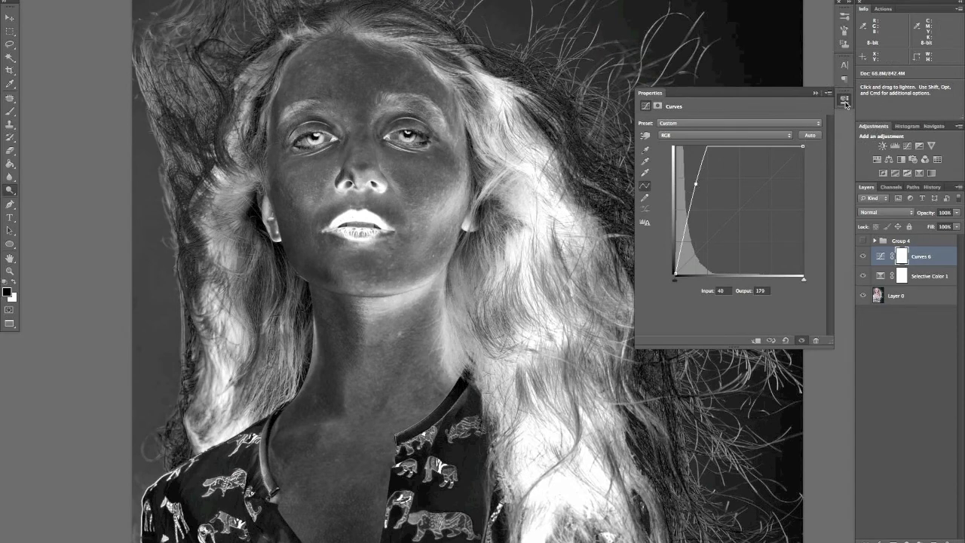
{"action": "left_click", "coordinate": [844, 100]}
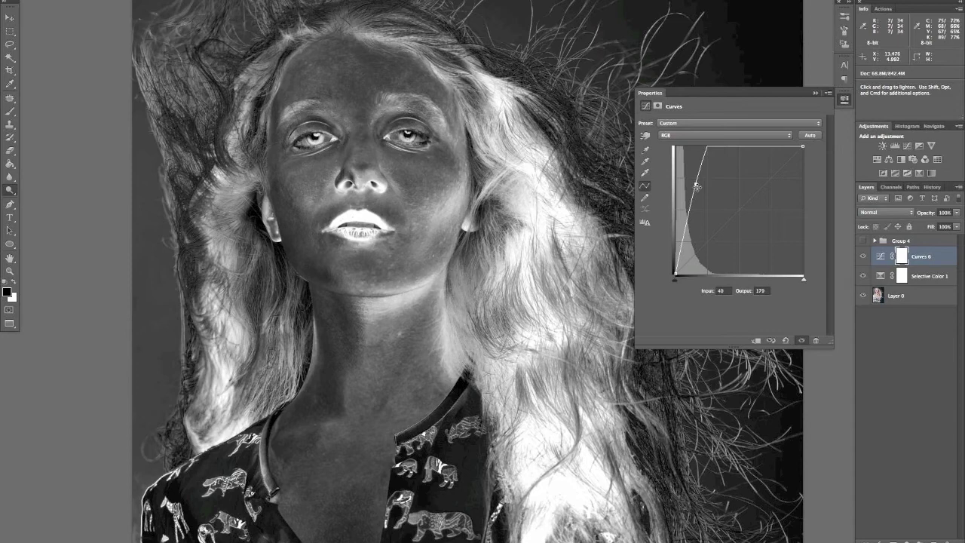
{"action": "left_click", "coordinate": [845, 100]}
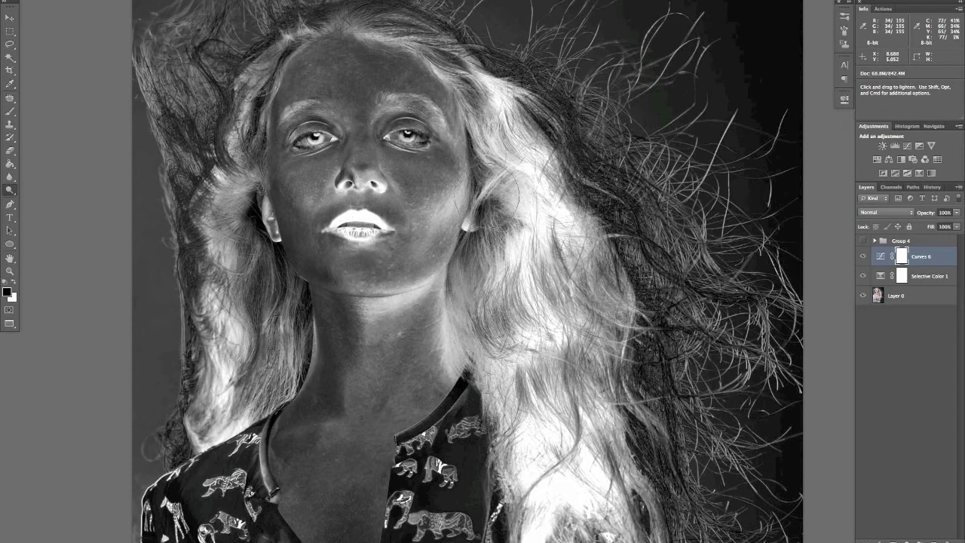
- Reduce the brightening of the Curves 6 adjustment by moving its curve point to input 49, output 175
{"action": "left_click", "coordinate": [881, 275]}
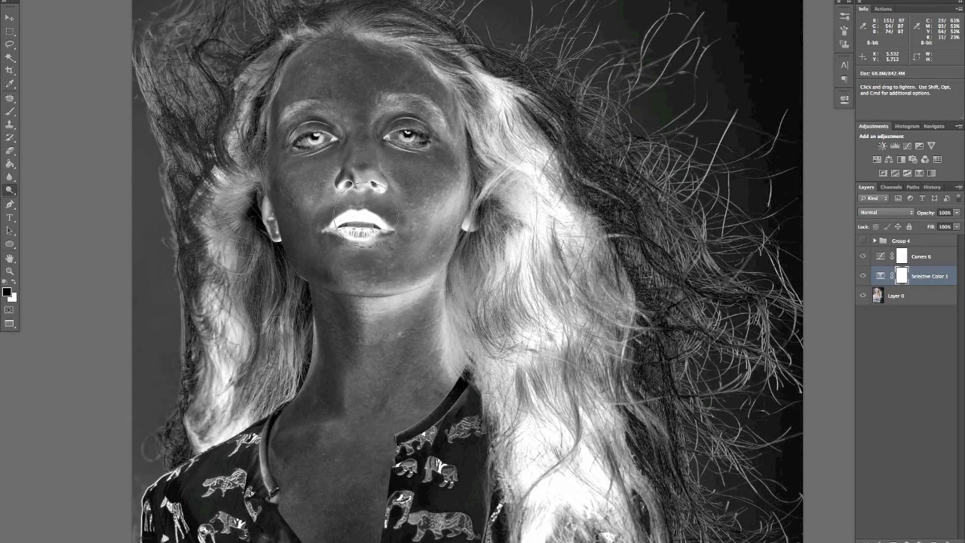
{"action": "key", "text": "v"}
{"action": "key", "text": "super+plus"}
{"action": "key", "text": "o"}
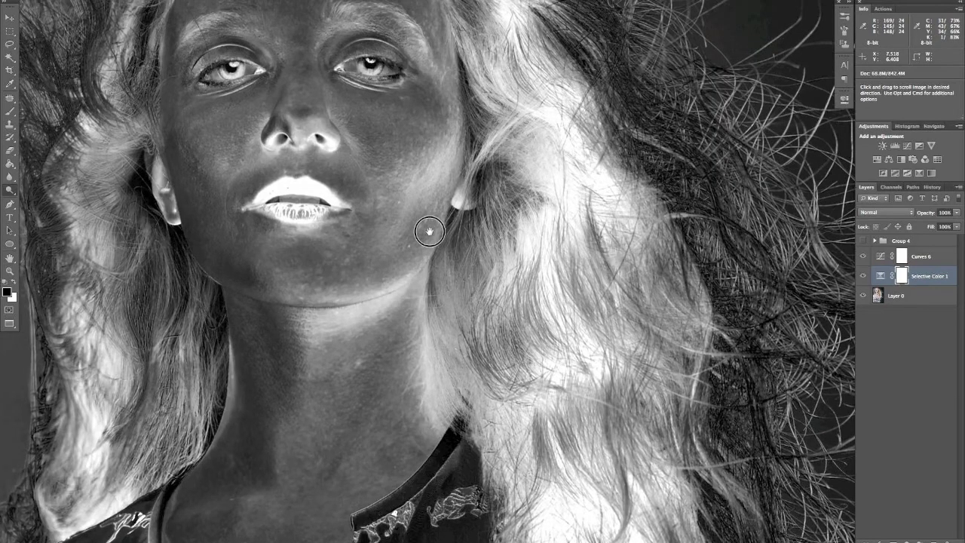
{"action": "scroll", "coordinate": [424, 221], "scroll_direction": "up", "scroll_amount": 3}
{"action": "scroll", "coordinate": [416, 279], "scroll_direction": "down", "scroll_amount": 2}
{"action": "scroll", "coordinate": [416, 280], "scroll_direction": "left", "scroll_amount": 2}
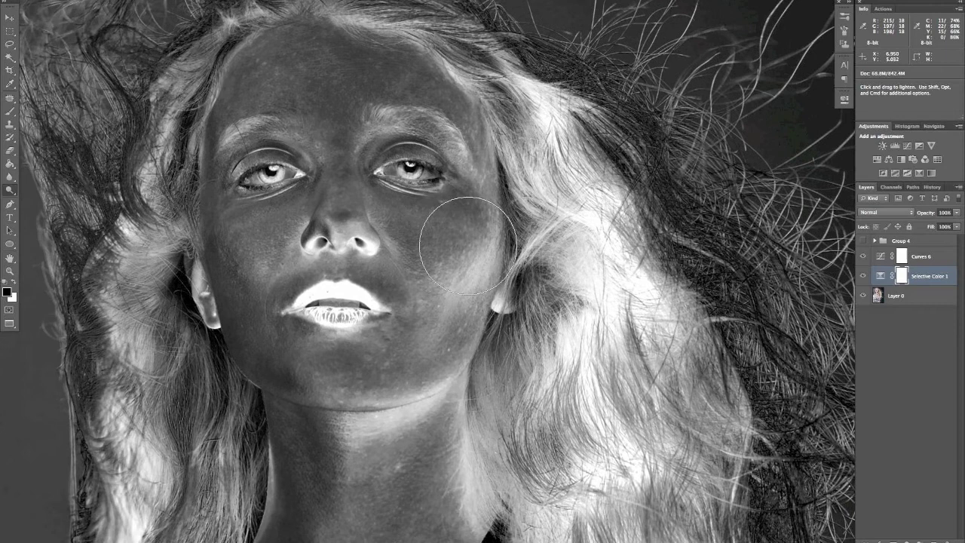
{"action": "left_click", "coordinate": [938, 263]}
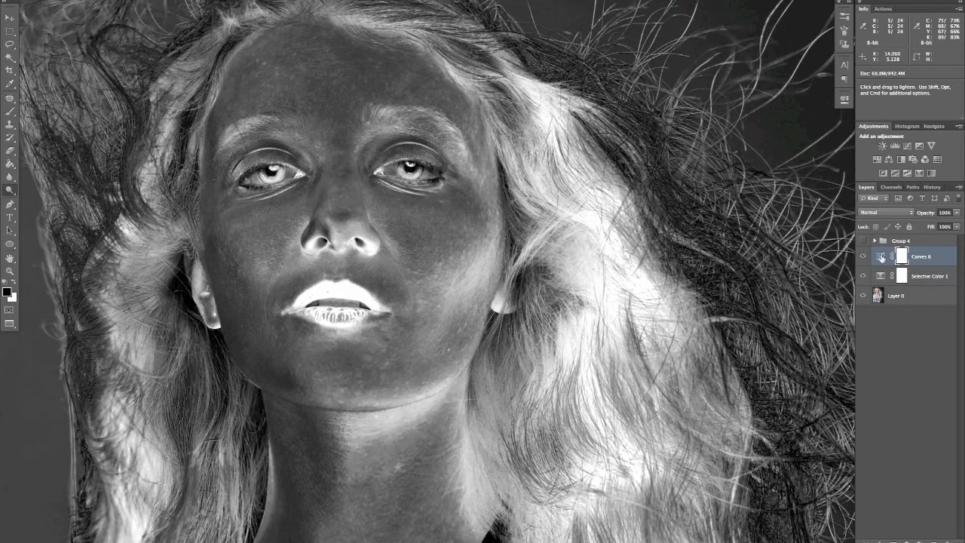
{"action": "double_click", "coordinate": [874, 257]}
{"action": "left_click_drag", "start_coordinate": [695, 183], "coordinate": [701, 185]}
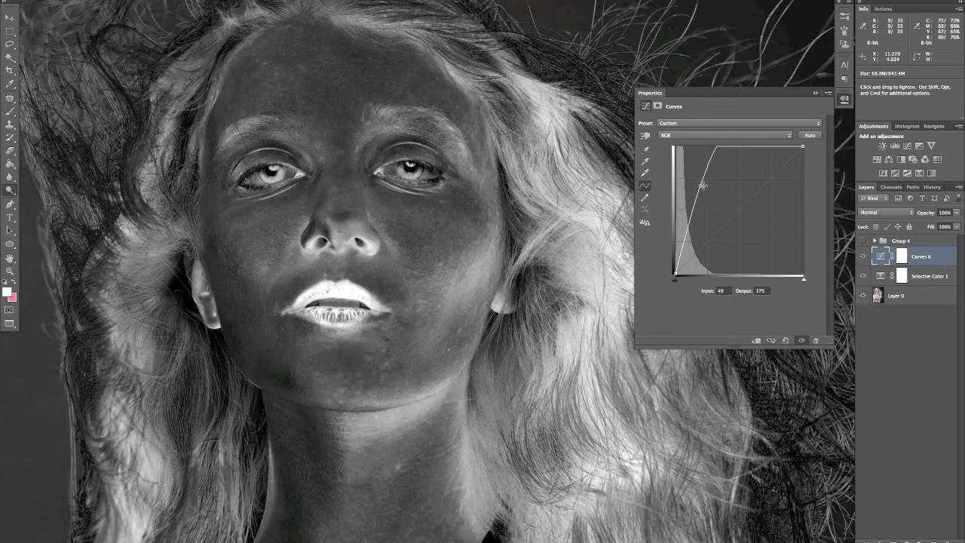
{"action": "left_click", "coordinate": [845, 102]}
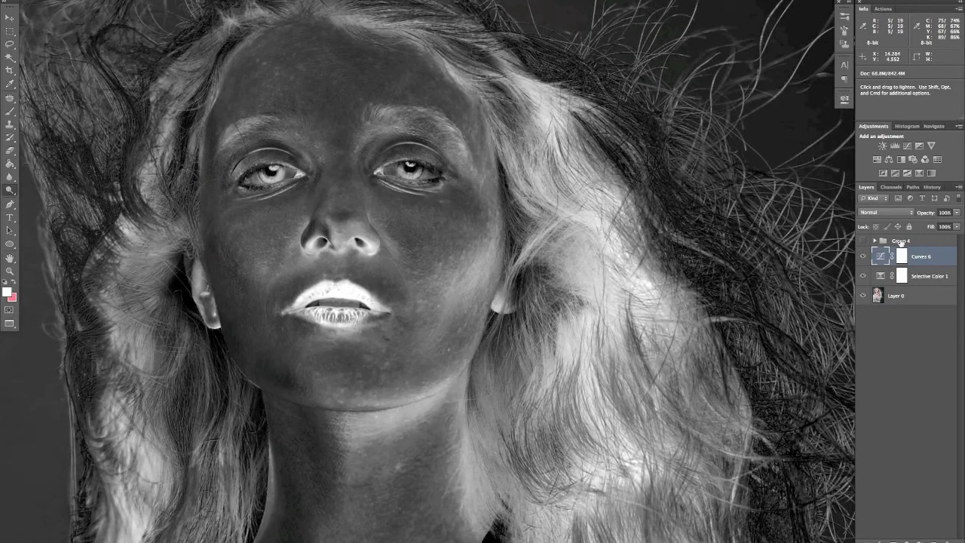
- Create a new empty layer directly above Layer 0 and set its blend mode to Saturation
{"action": "left_click", "coordinate": [910, 298]}
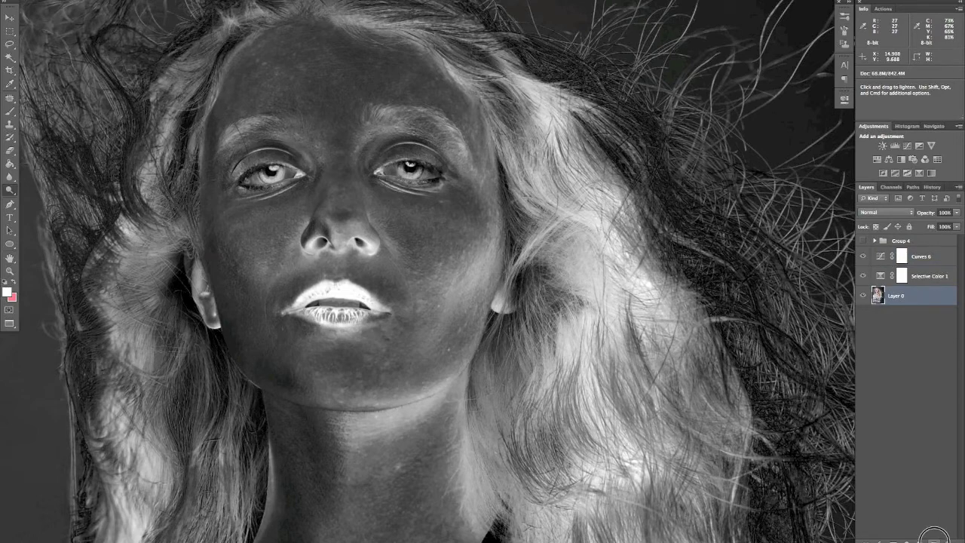
{"action": "left_click", "coordinate": [935, 538]}
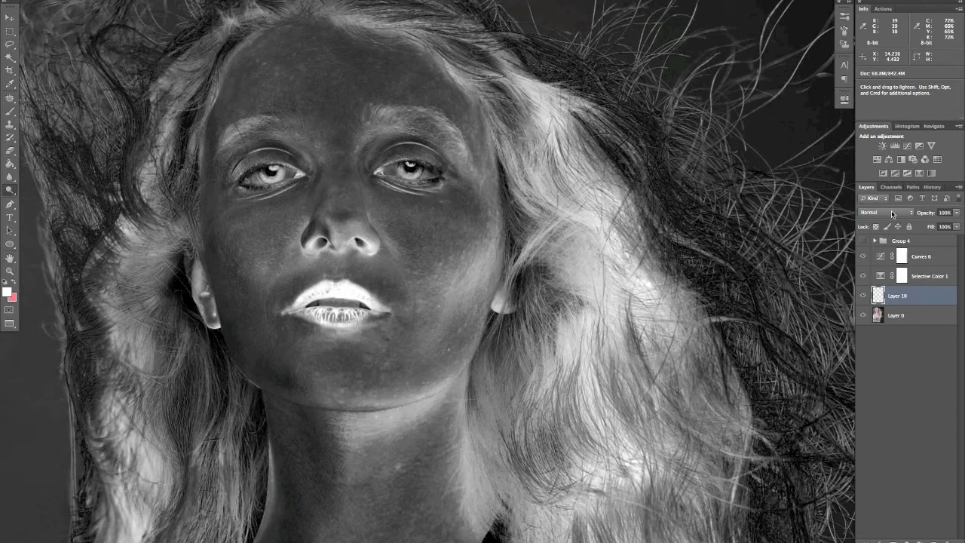
{"action": "left_click", "coordinate": [891, 212]}
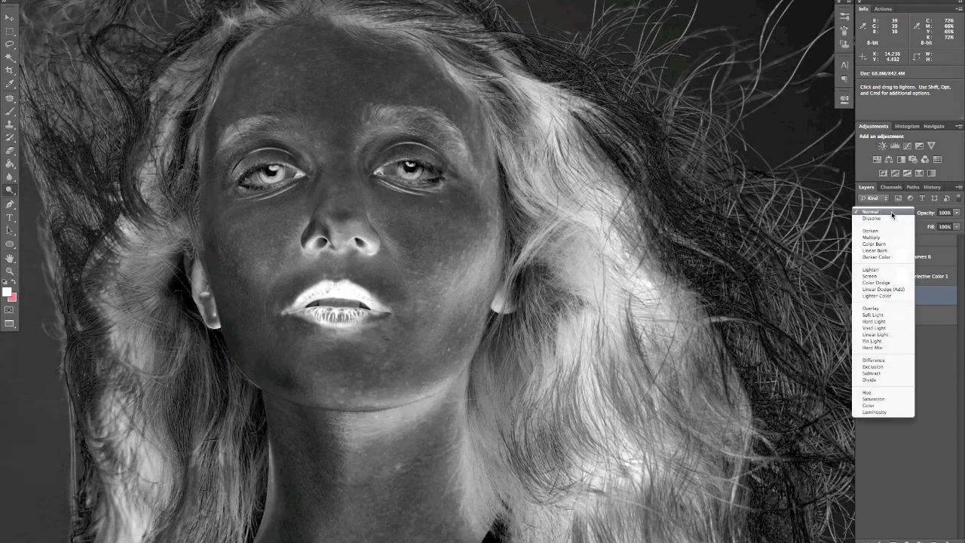
{"action": "left_click", "coordinate": [902, 399]}
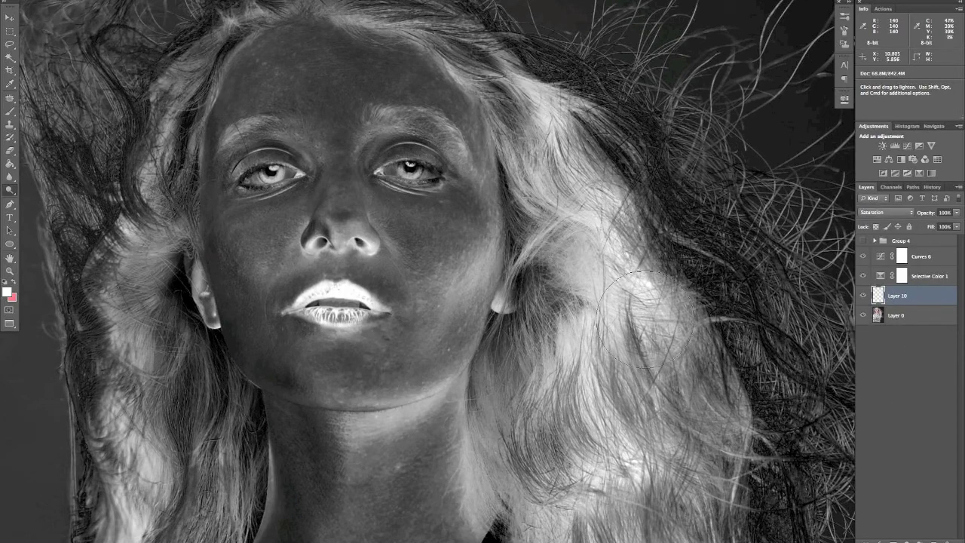
- Set the foreground colour to a pink with 50% saturation and 100% brightness (ff8080)
{"action": "left_click", "coordinate": [7, 291]}
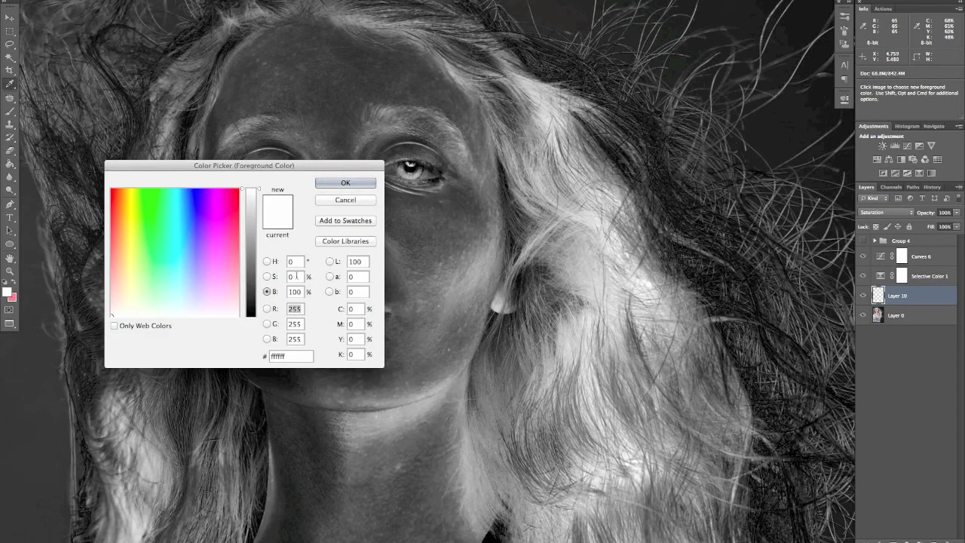
{"action": "double_click", "coordinate": [291, 276]}
{"action": "type", "text": "50"}
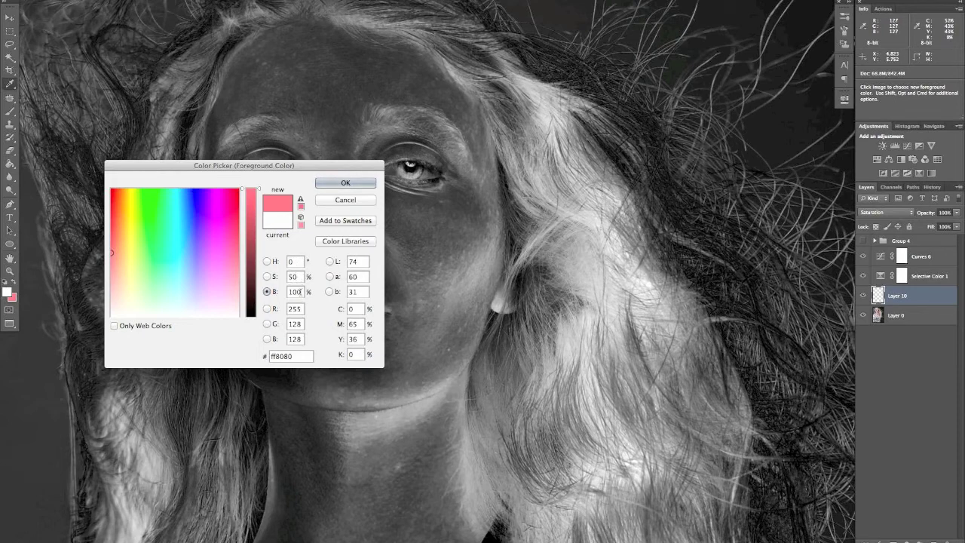
{"action": "left_click", "coordinate": [333, 184]}
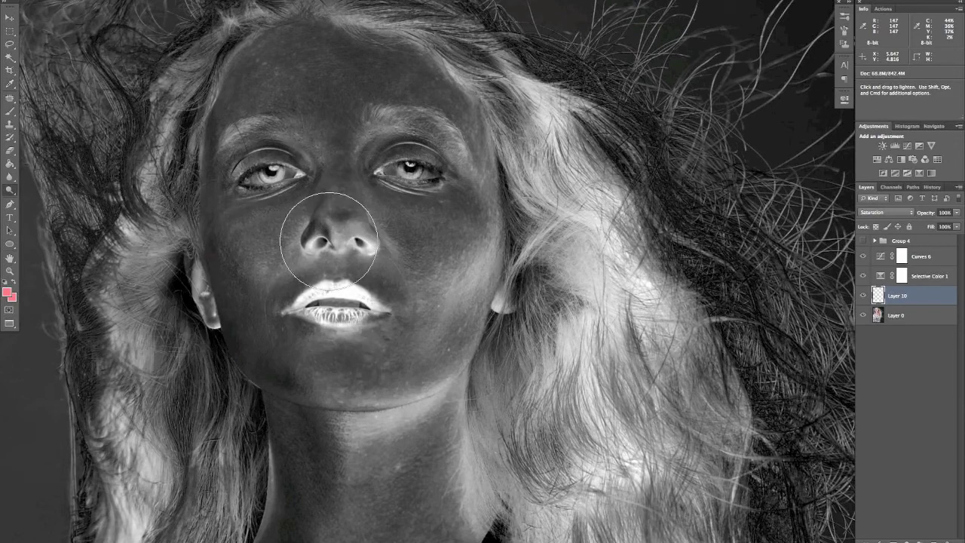
- Set the foreground colour back to white and reduce the brush size
{"action": "left_click", "coordinate": [9, 290]}
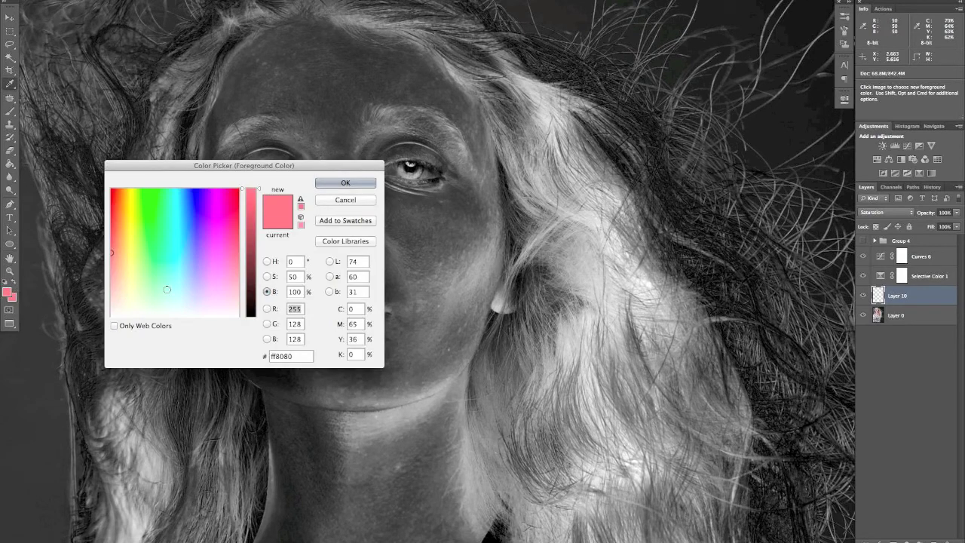
{"action": "left_click_drag", "start_coordinate": [174, 271], "coordinate": [312, 344]}
{"action": "left_click", "coordinate": [344, 182]}
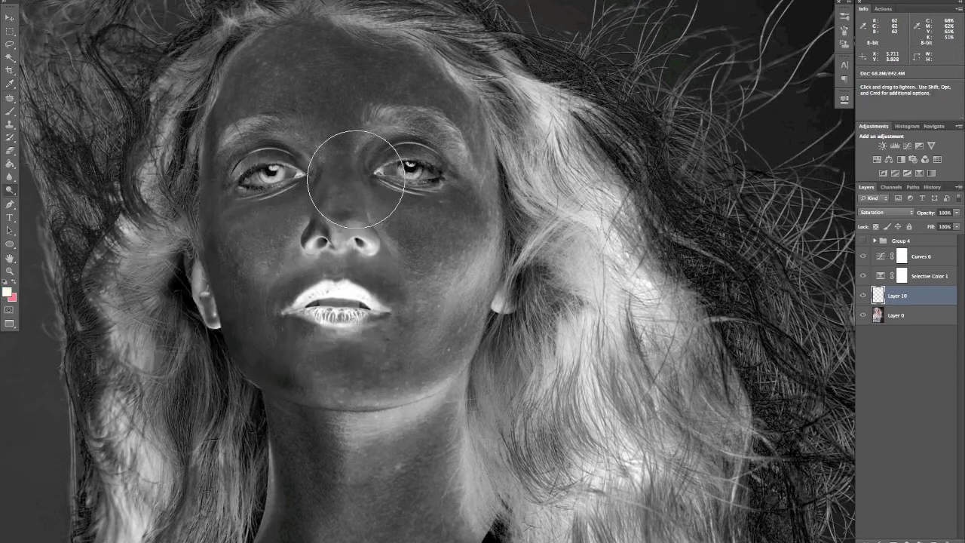
{"action": "key", "text": "bracketleft"}
{"action": "key", "text": "bracketleft"}
{"action": "key", "text": "bracketleft"}
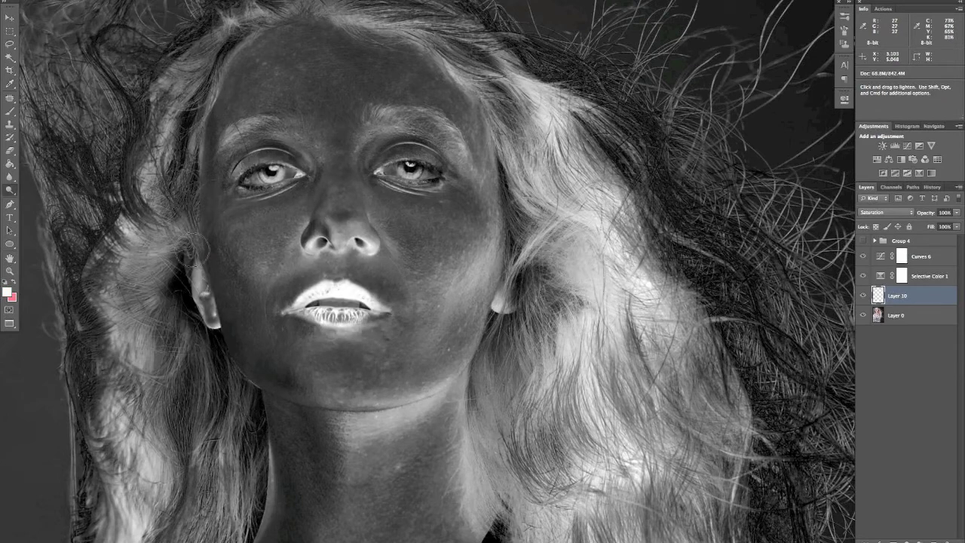
- Choose the Brush tool, swap the pink to the foreground and adjust the brush size for painting on Layer 10
{"action": "left_click", "coordinate": [10, 113]}
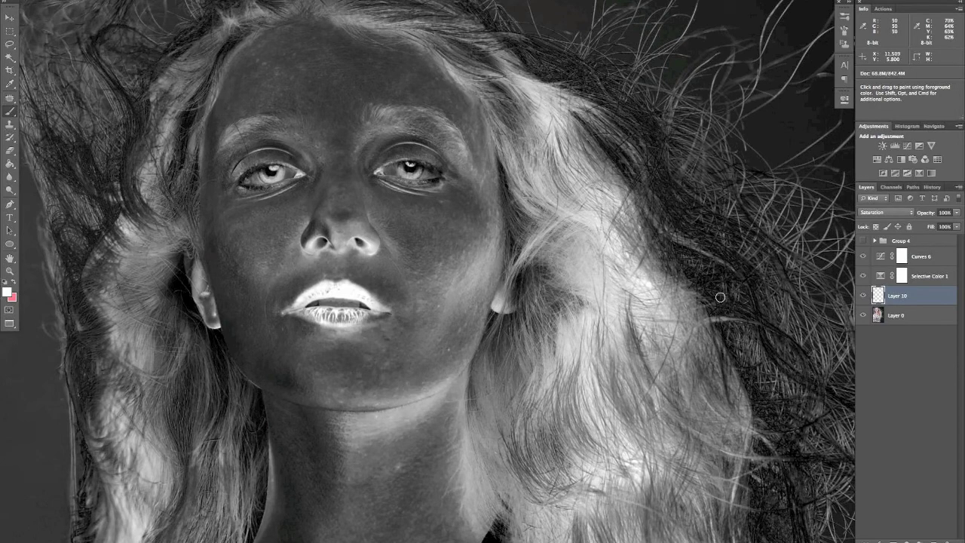
{"action": "key", "text": "x"}
{"action": "key", "text": "bracketright"}
{"action": "key", "text": "bracketleft"}
{"action": "key", "text": "bracketright"}
{"action": "key", "text": "bracketright"}
{"action": "key", "text": "bracketleft"}
{"action": "key", "text": "bracketleft"}
{"action": "key", "text": "bracketleft"}
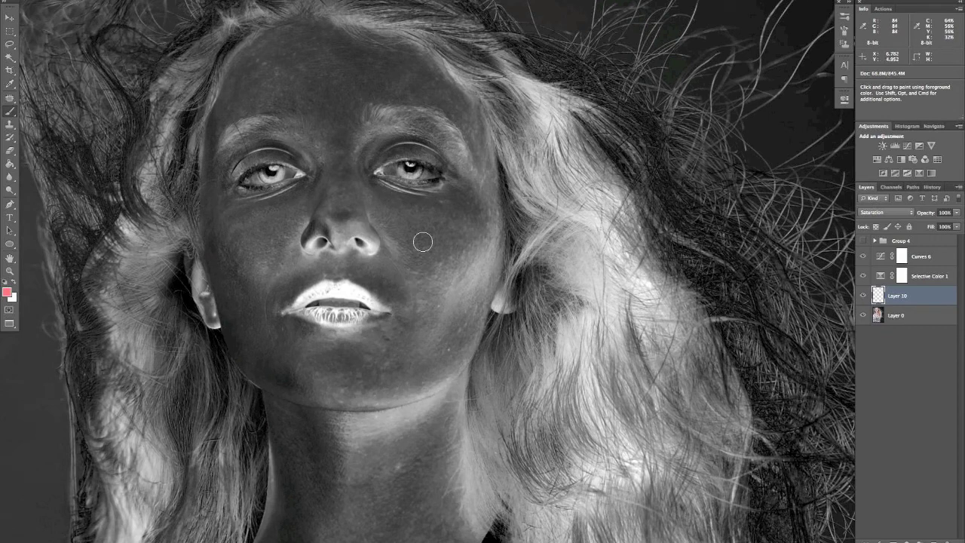
{"action": "key", "text": "bracketright"}
{"action": "key", "text": "bracketleft"}
{"action": "key", "text": "bracketright"}
{"action": "key", "text": "bracketleft"}
{"action": "key", "text": "bracketleft"}
{"action": "key", "text": "bracketleft"}
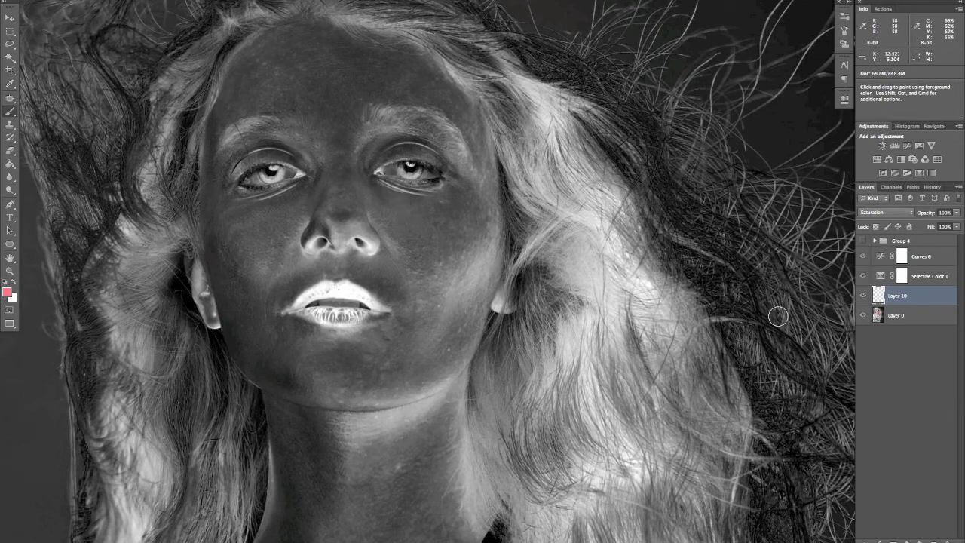
- Swap the foreground colour to white for lowering saturation on the cheek, and enlarge the brush
{"action": "key", "text": "x"}
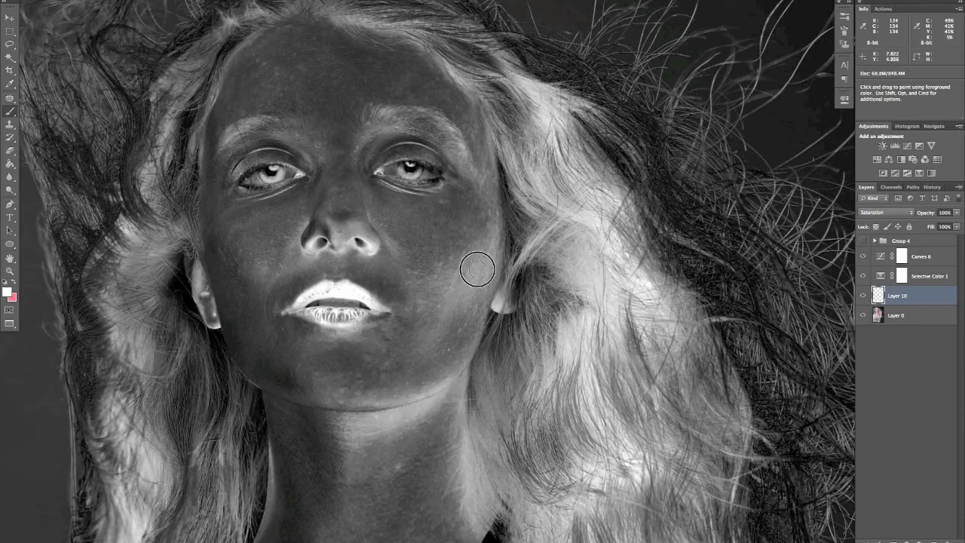
{"action": "key", "text": "bracketright"}
{"action": "key", "text": "bracketright"}
{"action": "key", "text": "bracketright"}
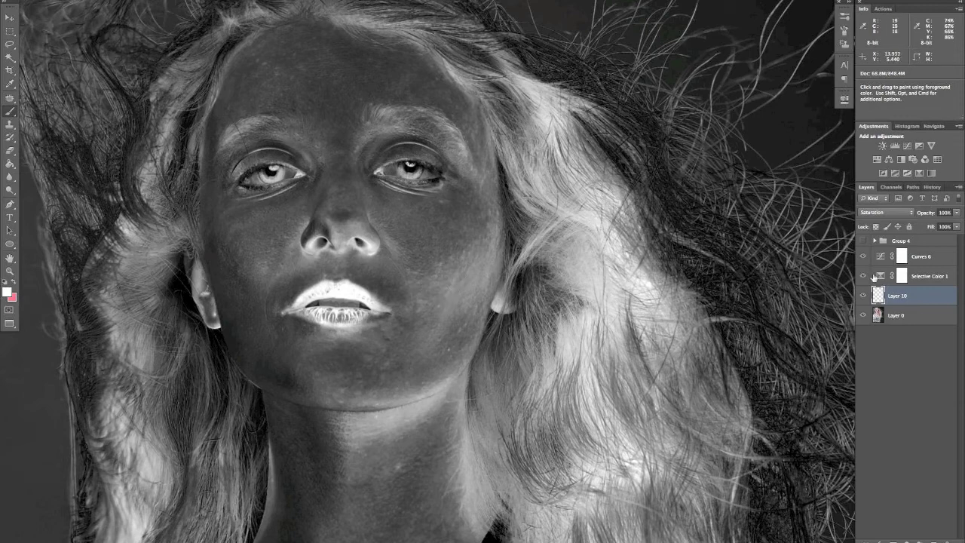
- Hide the Curves 6 and Selective Color 1 layers and compare the cheek with and without Layer 10
{"action": "left_click_drag", "start_coordinate": [863, 278], "coordinate": [863, 256]}
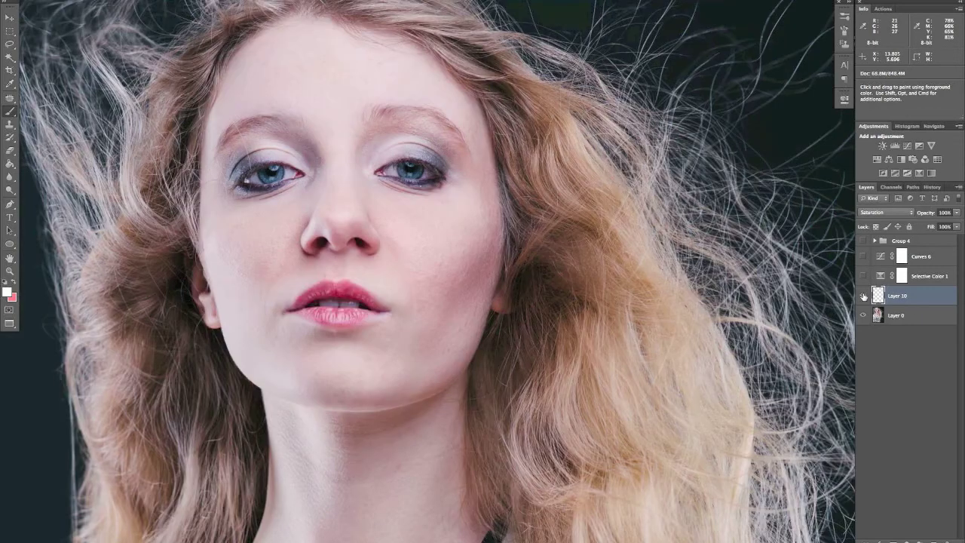
{"action": "left_click", "coordinate": [863, 296]}
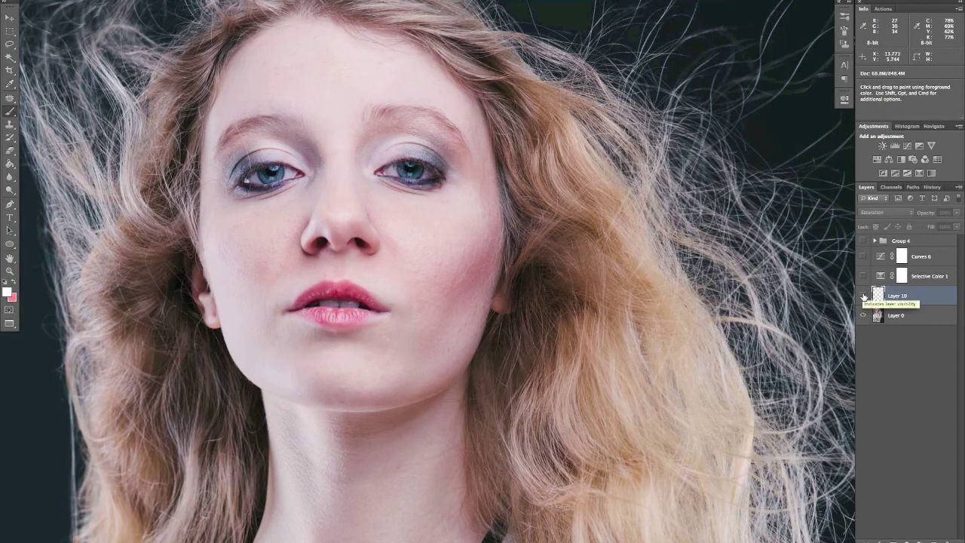
{"action": "key", "text": "ctrl+plus"}
{"action": "left_click_drag", "start_coordinate": [588, 271], "coordinate": [656, 329]}
{"action": "left_click", "coordinate": [863, 296]}
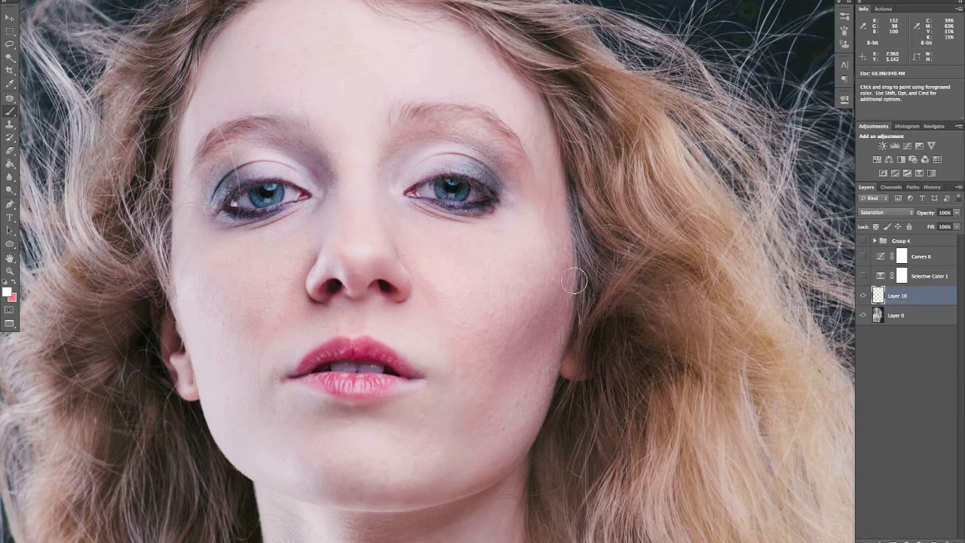
{"action": "left_click", "coordinate": [864, 298]}
{"action": "left_click", "coordinate": [863, 297]}
{"action": "left_click", "coordinate": [864, 298]}
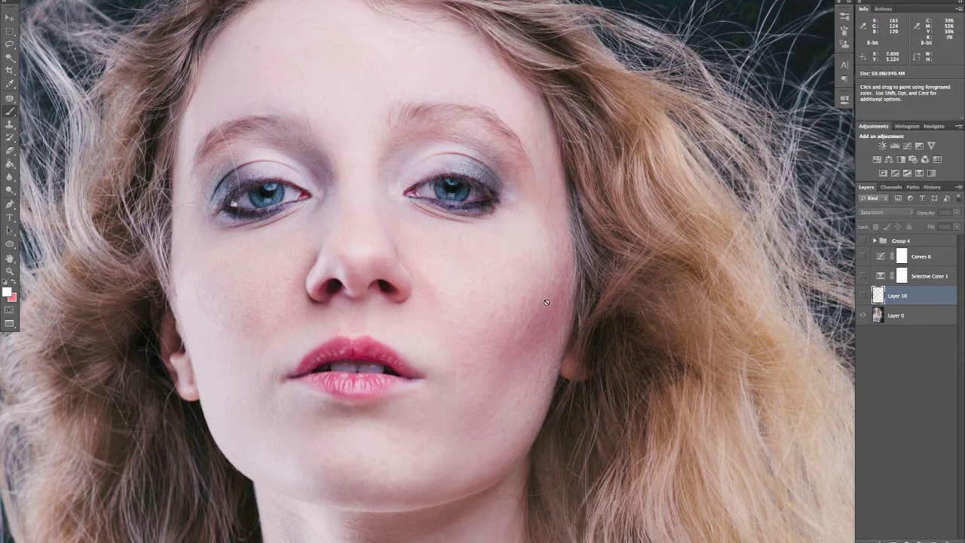
{"action": "left_click", "coordinate": [863, 295]}
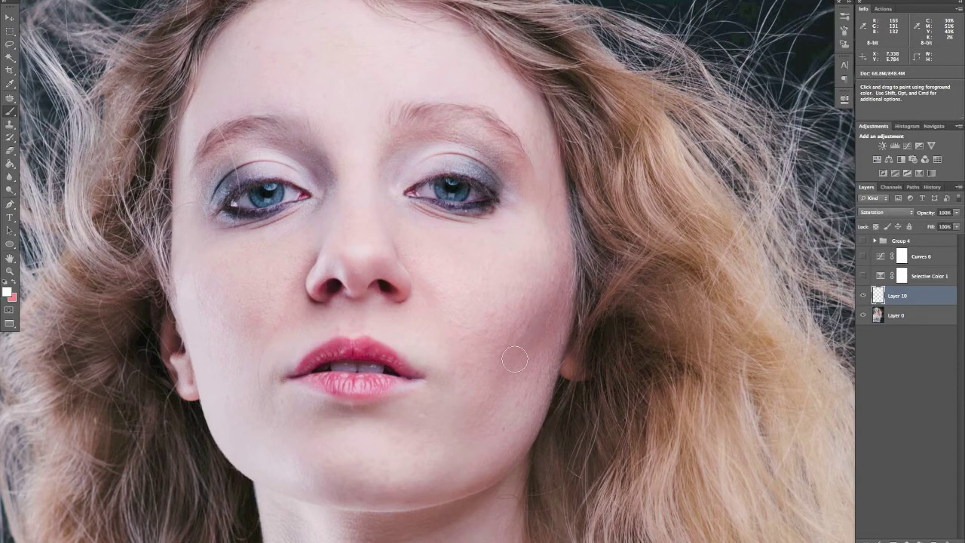
{"action": "left_click", "coordinate": [863, 297]}
{"action": "left_click", "coordinate": [864, 296]}
- Turn the Selective Color 1 and Curves 6 helper layers back on to display the black-and-white saturation map
{"action": "left_click", "coordinate": [863, 276]}
{"action": "left_click", "coordinate": [863, 256]}
{"action": "key", "text": "ctrl+i"}
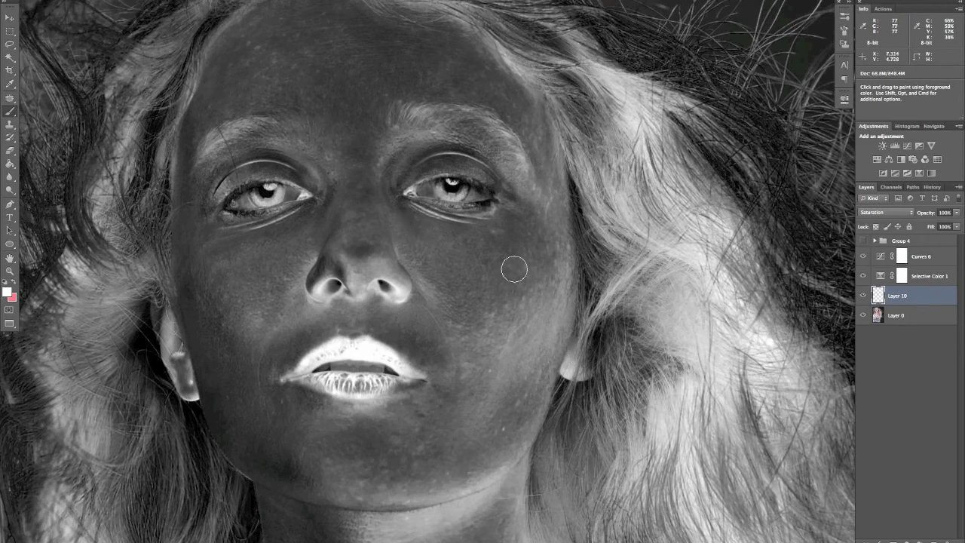
- Examine the saturation map across the forehead, cheeks, mouth and chin for uneven patches
{"action": "key", "text": "space"}
{"action": "left_click_drag", "start_coordinate": [519, 275], "coordinate": [535, 328]}
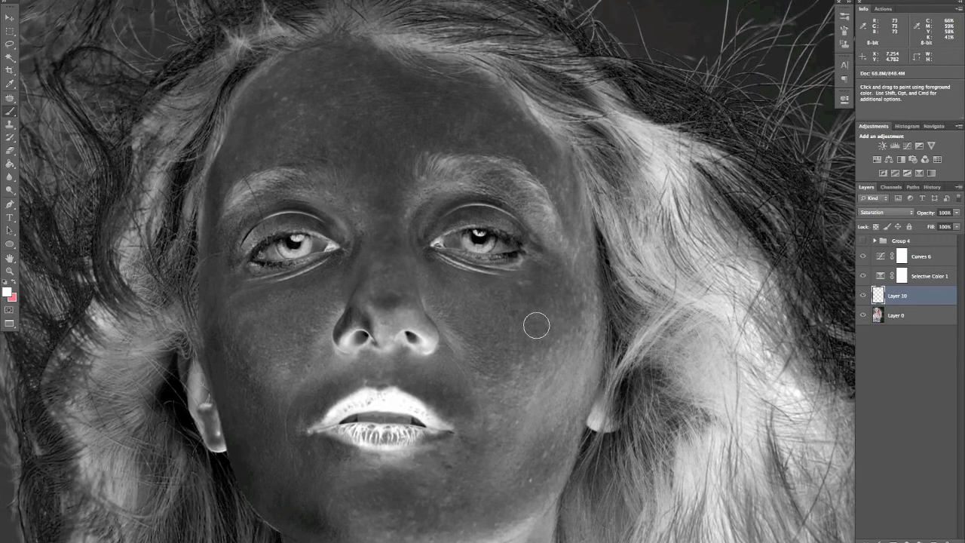
{"action": "key", "text": "space"}
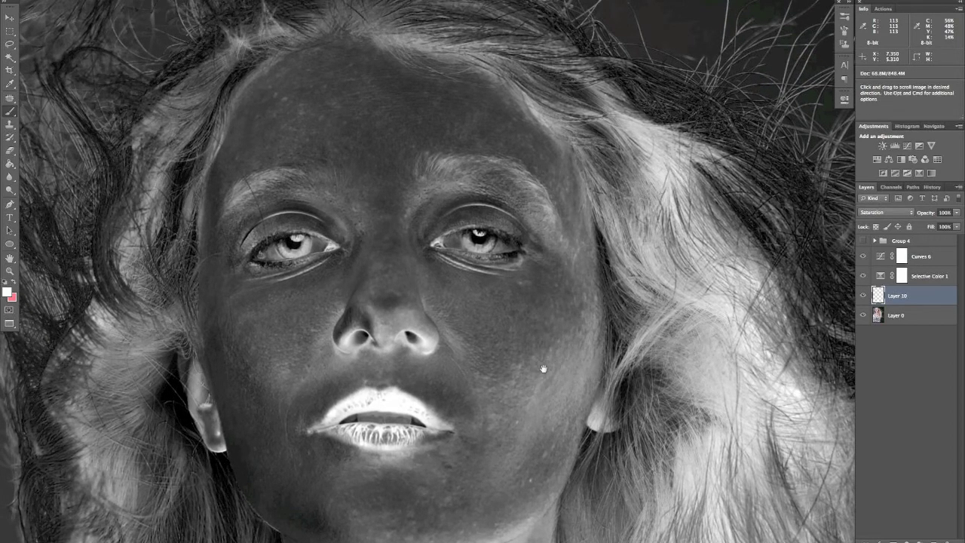
{"action": "left_click_drag", "start_coordinate": [543, 368], "coordinate": [537, 336]}
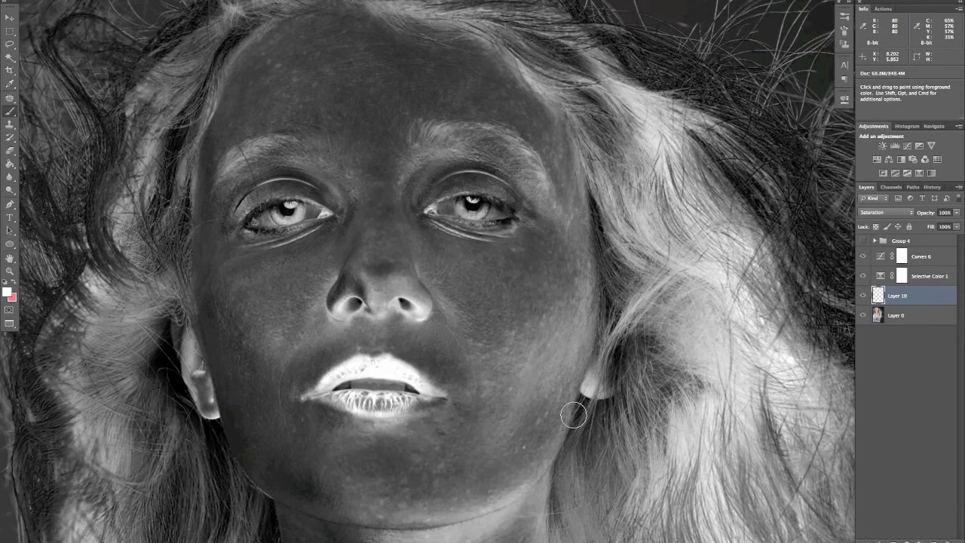
{"action": "scroll", "coordinate": [595, 354], "scroll_direction": "up", "scroll_amount": 5}
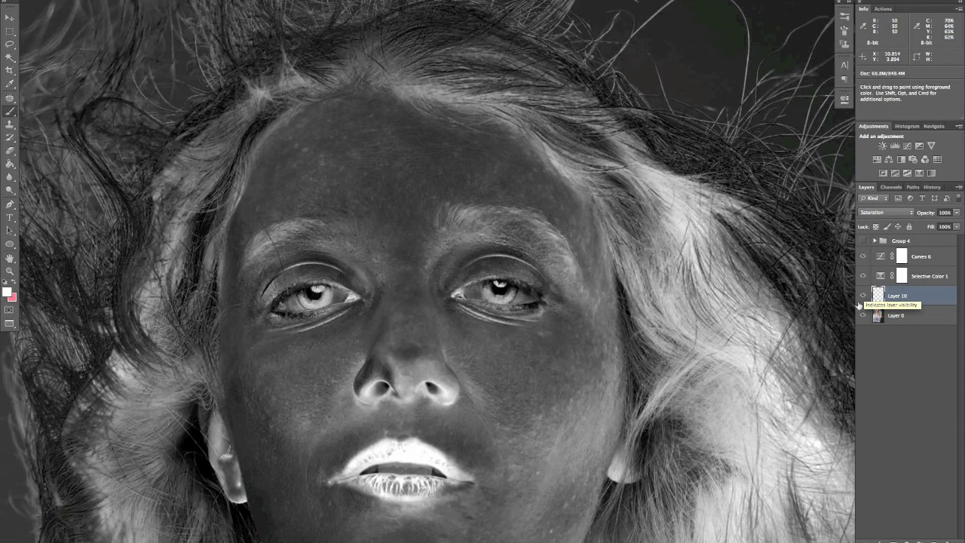
{"action": "key", "text": "space"}
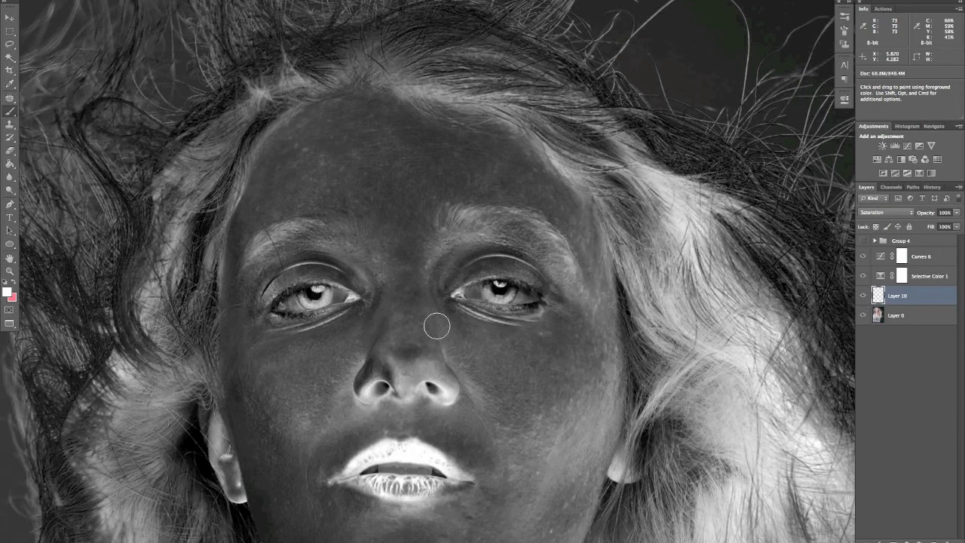
{"action": "scroll", "coordinate": [435, 302], "scroll_direction": "down", "scroll_amount": 6}
{"action": "scroll", "coordinate": [436, 302], "scroll_direction": "right", "scroll_amount": 3}
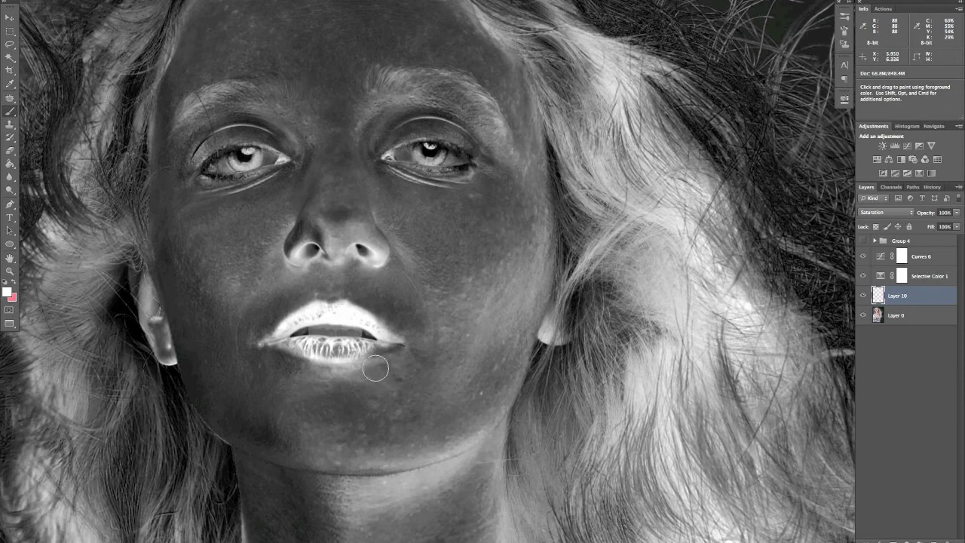
{"action": "left_click_drag", "start_coordinate": [396, 348], "coordinate": [441, 341]}
{"action": "left_click_drag", "start_coordinate": [511, 335], "coordinate": [493, 400]}
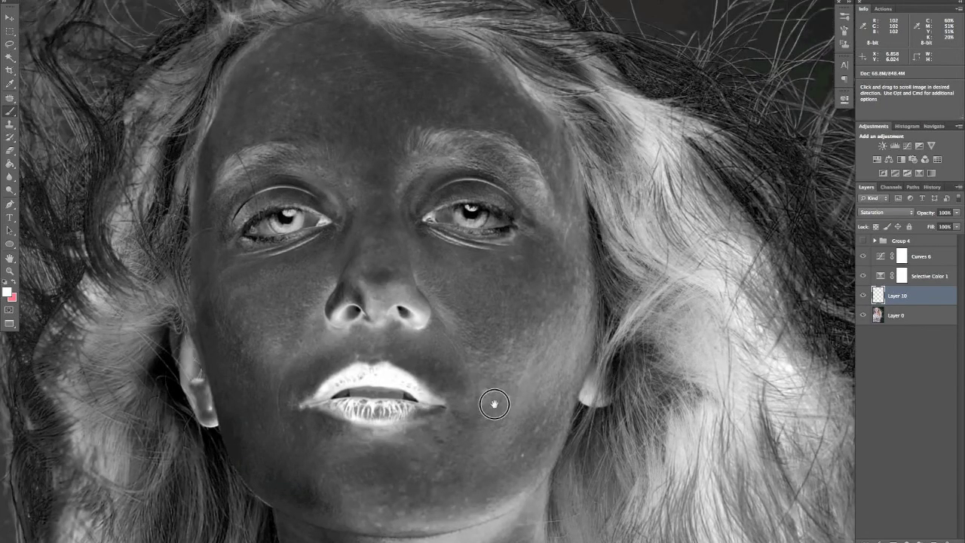
{"action": "left_click_drag", "start_coordinate": [523, 357], "coordinate": [521, 336]}
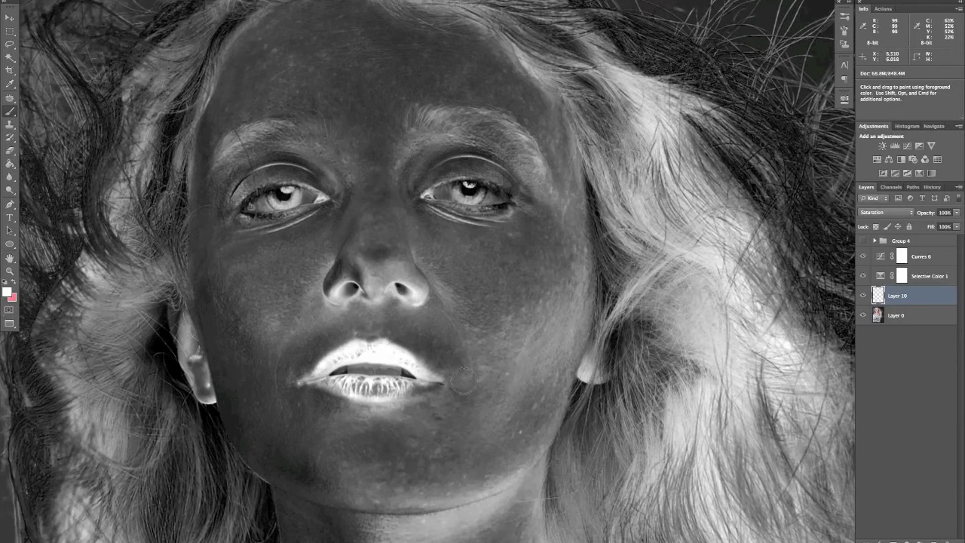
- Enlarge the brush and dab white on the chin below the lips on Layer 10 to lower its saturation
{"action": "key", "text": "bracketright"}
{"action": "key", "text": "bracketright"}
{"action": "left_click", "coordinate": [363, 472]}
{"action": "left_click", "coordinate": [352, 463]}
- Swap the pink to the foreground and paint the skin around the upper lip on Layer 10 to raise its saturation
{"action": "key", "text": "x"}
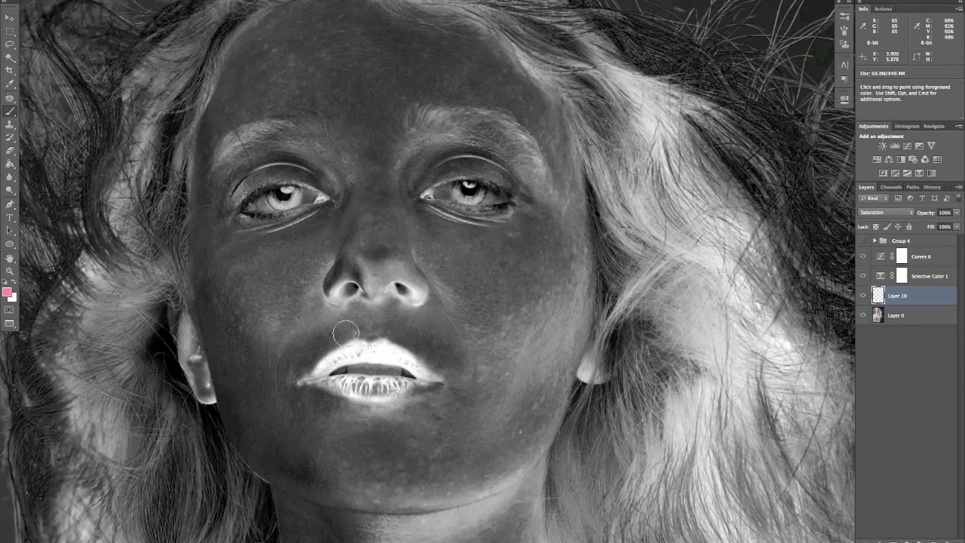
{"action": "left_click", "coordinate": [294, 360]}
{"action": "left_click", "coordinate": [384, 332]}
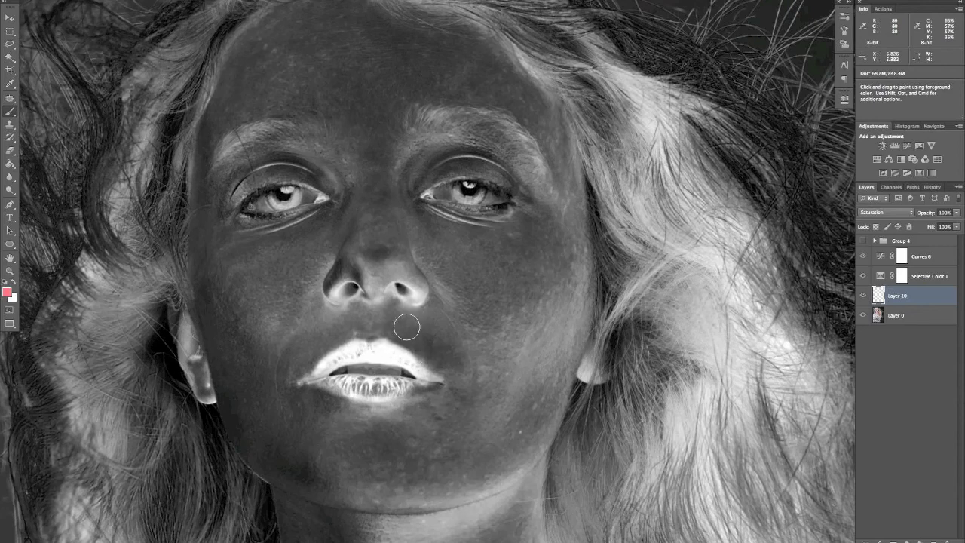
{"action": "left_click", "coordinate": [411, 334]}
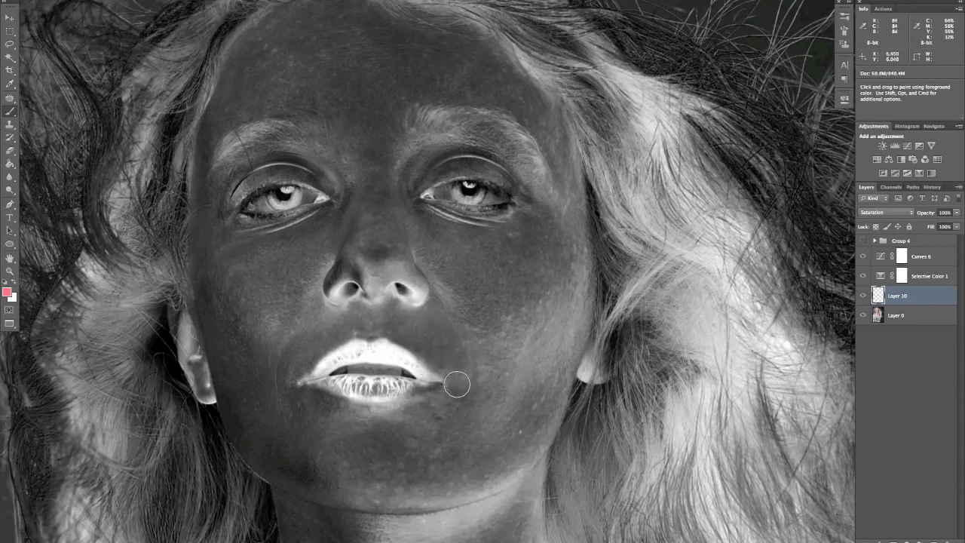
- Enlarge the brush and paint pink around the inner corner and lid of the eye nearer the blushed cheek
{"action": "key", "text": "bracketright"}
{"action": "key", "text": "bracketright"}
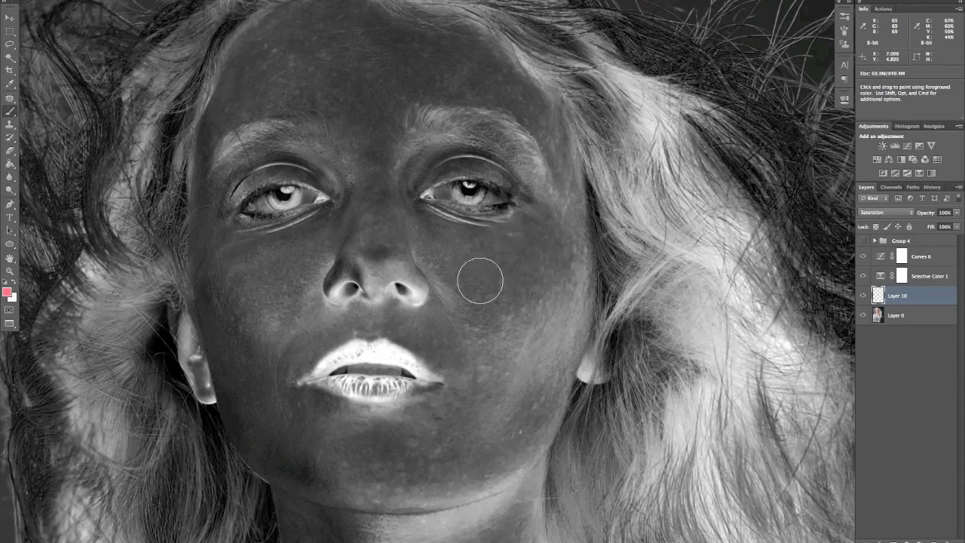
{"action": "left_click", "coordinate": [437, 217]}
{"action": "mouse_move", "coordinate": [437, 218]}
{"action": "left_mouse_down"}
{"action": "mouse_move", "coordinate": [441, 211]}
{"action": "mouse_move", "coordinate": [437, 226]}
{"action": "mouse_move", "coordinate": [409, 189]}
{"action": "mouse_move", "coordinate": [415, 194]}
{"action": "mouse_move", "coordinate": [418, 162]}
{"action": "mouse_move", "coordinate": [452, 151]}
{"action": "mouse_move", "coordinate": [480, 160]}
{"action": "mouse_move", "coordinate": [442, 168]}
{"action": "left_mouse_up"}
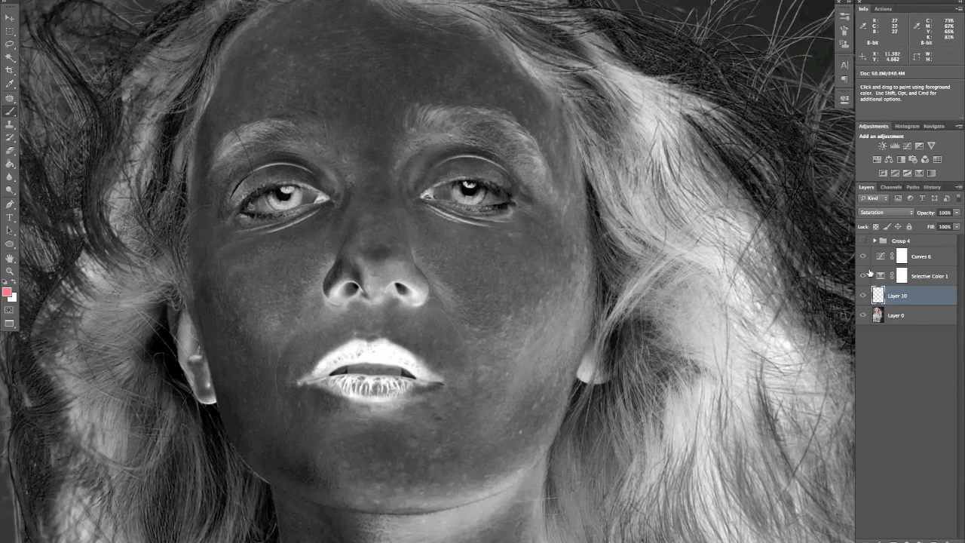
- Hide Selective Color 1 and Curves 6 and compare the whole portrait before and after the Layer 10 painting
{"action": "left_click_drag", "start_coordinate": [863, 275], "coordinate": [862, 257]}
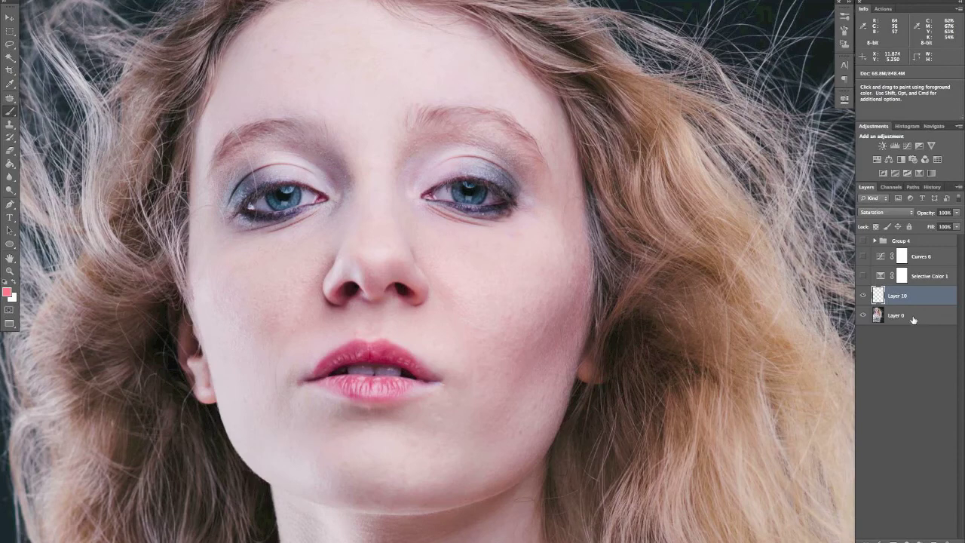
{"action": "left_click", "coordinate": [864, 296]}
{"action": "left_click", "coordinate": [864, 297]}
{"action": "left_click", "coordinate": [865, 297]}
{"action": "left_click", "coordinate": [864, 297]}
{"action": "left_click", "coordinate": [865, 297]}
{"action": "left_click", "coordinate": [865, 297]}
{"action": "key", "text": "super"}
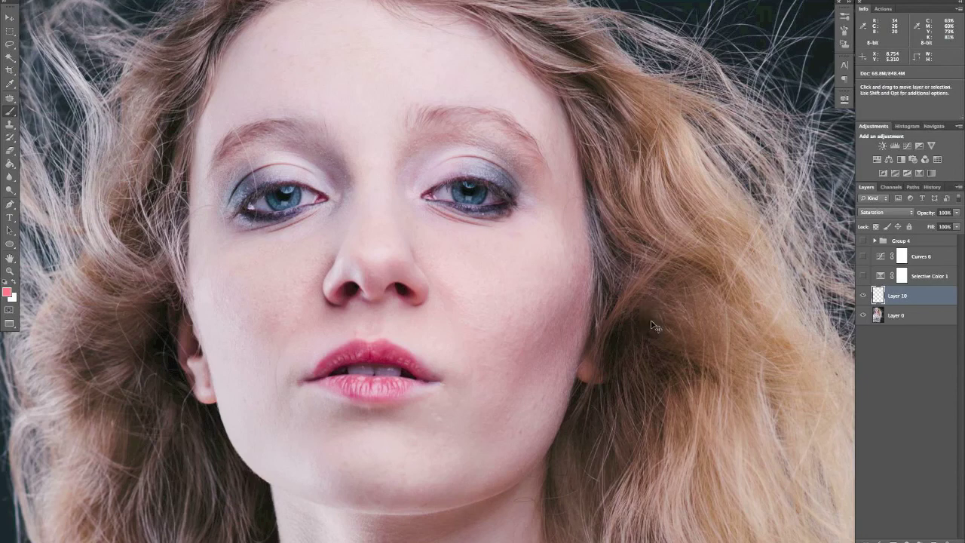
{"action": "key", "text": "super+minus"}
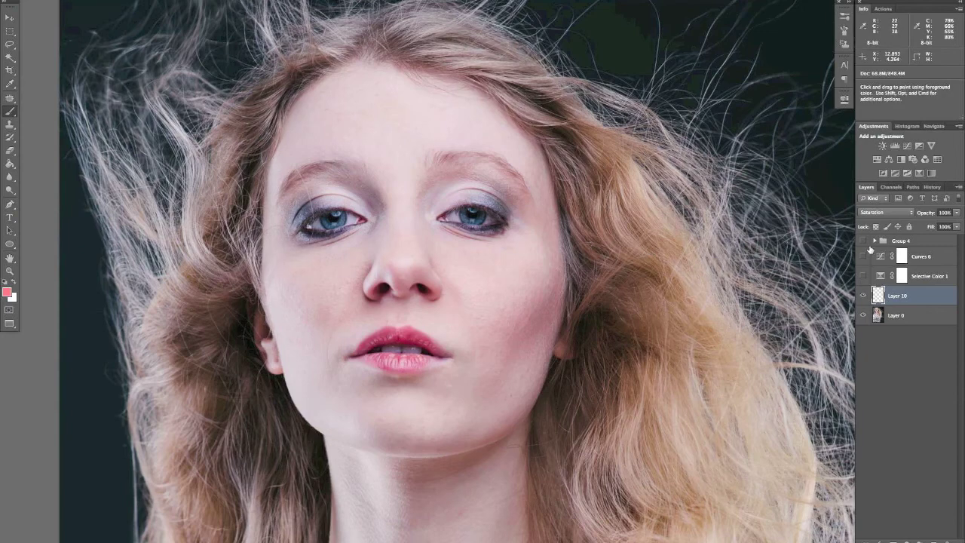